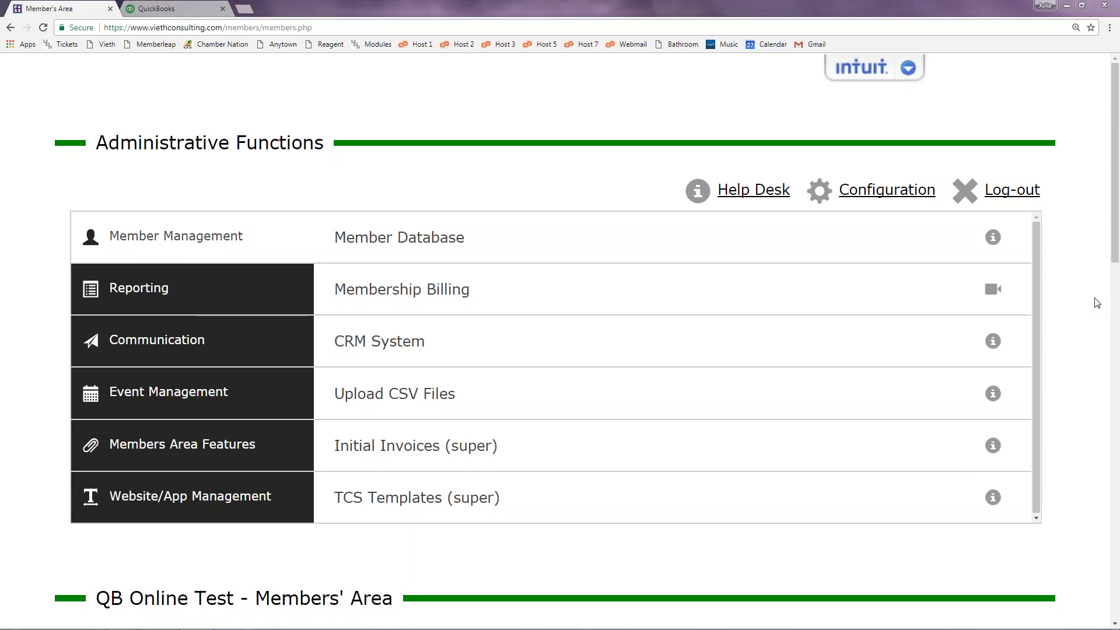
# - Search membership billing by the member's surname and open that member's invoices and payments list
pyautogui.click(433, 289)
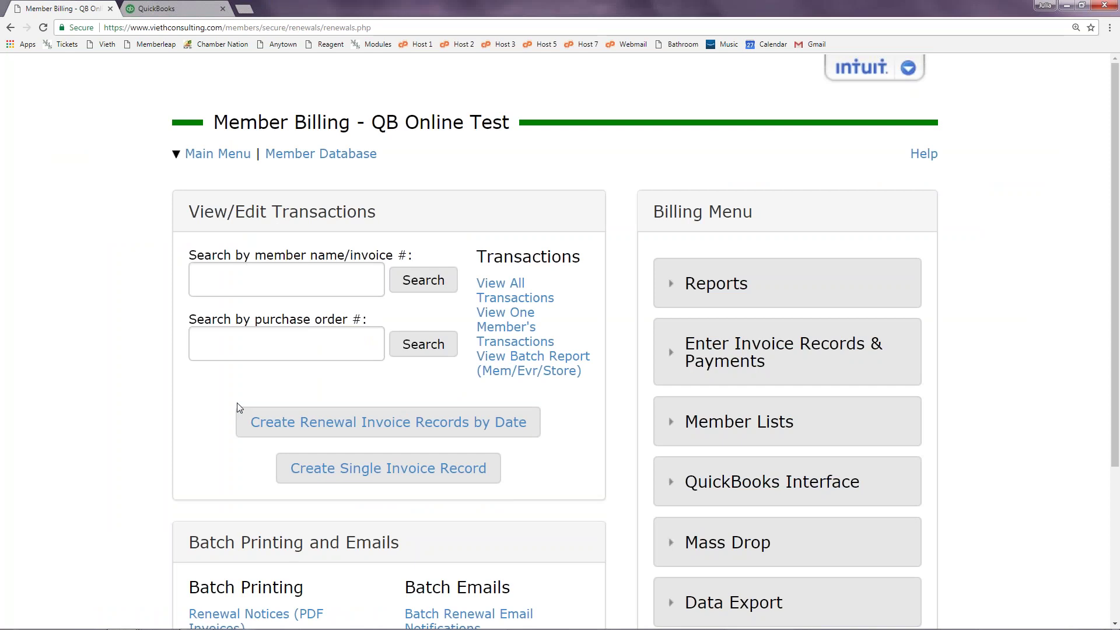
pyautogui.click(280, 294)
pyautogui.write('Smith')
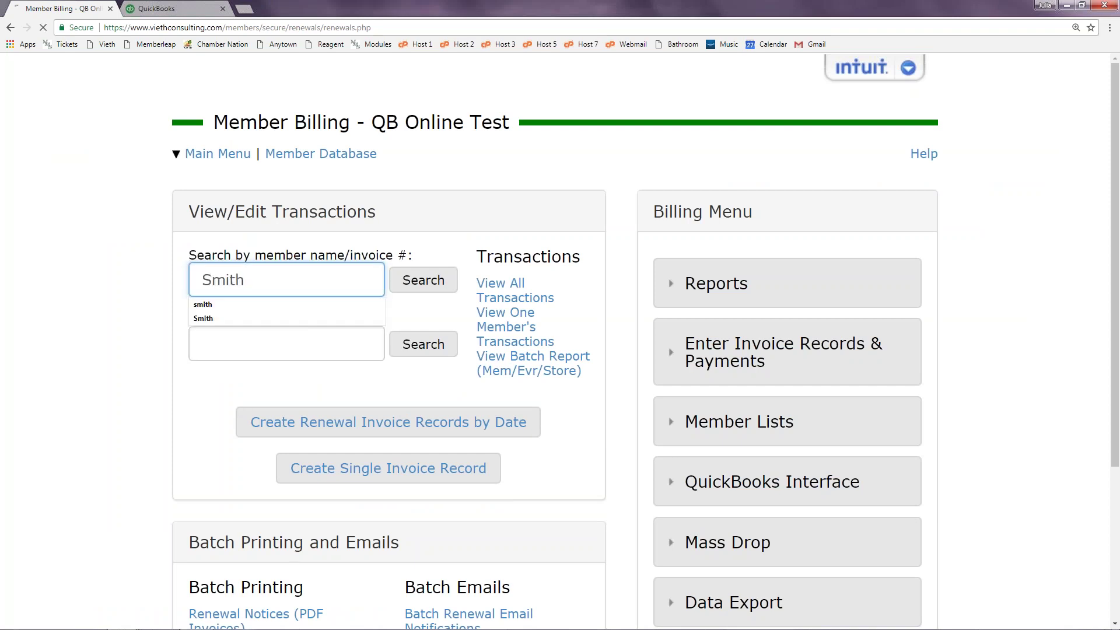
pyautogui.press('Return')
pyautogui.click(213, 283)
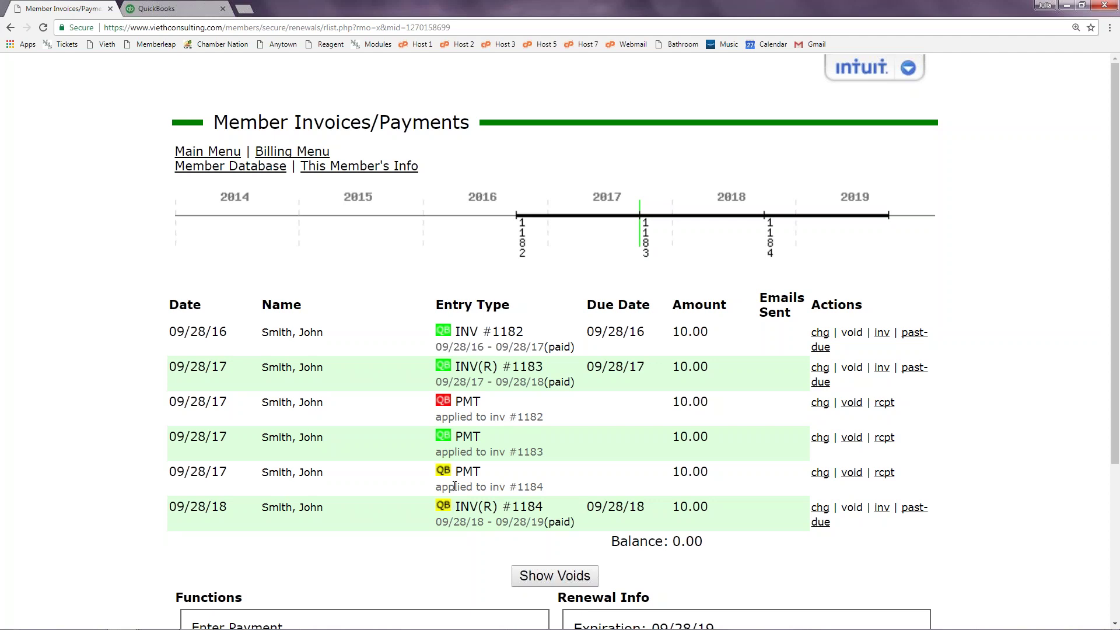
# - Return to the billing menu and open Sync Transactions with QuickBooks to review the pending invoices and payments
pyautogui.click(297, 153)
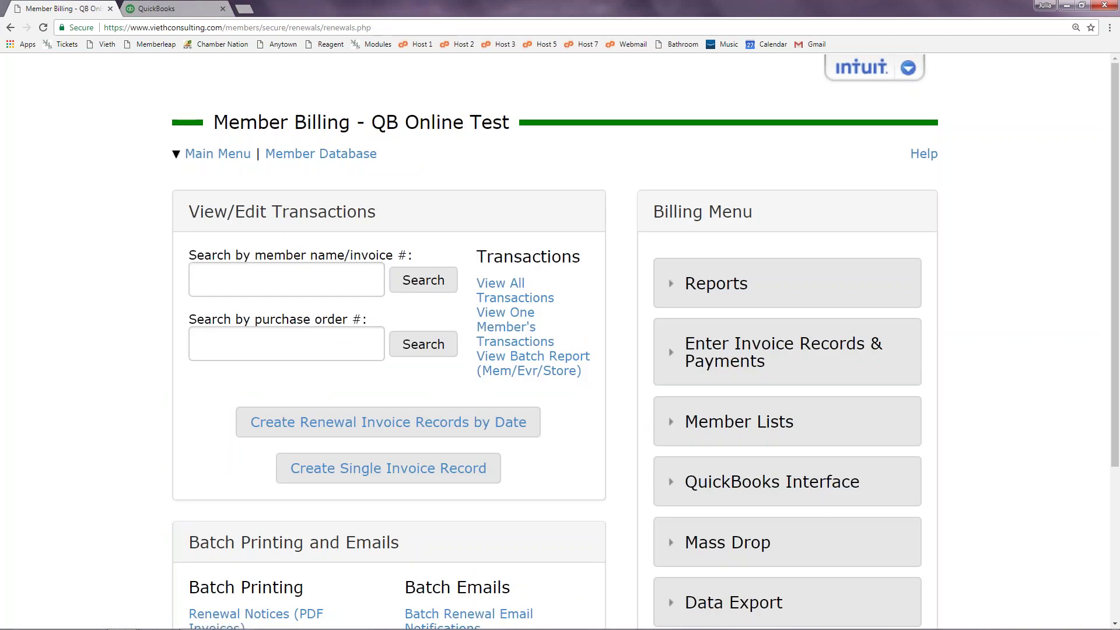
pyautogui.scroll(-2, 574, 391)
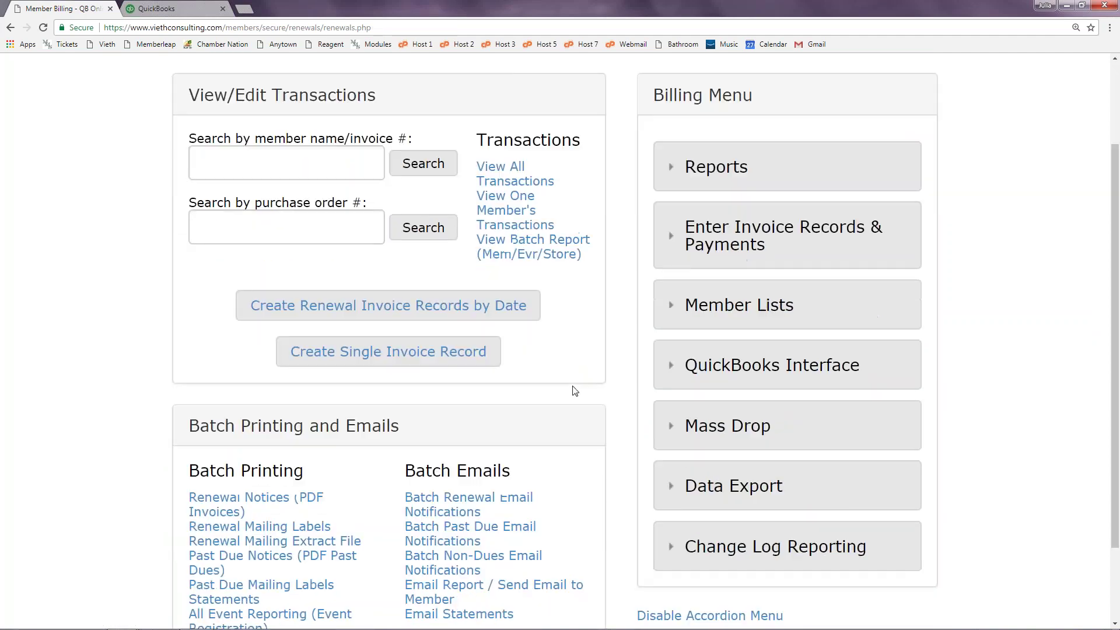
pyautogui.click(771, 370)
pyautogui.scroll(-1, 771, 371)
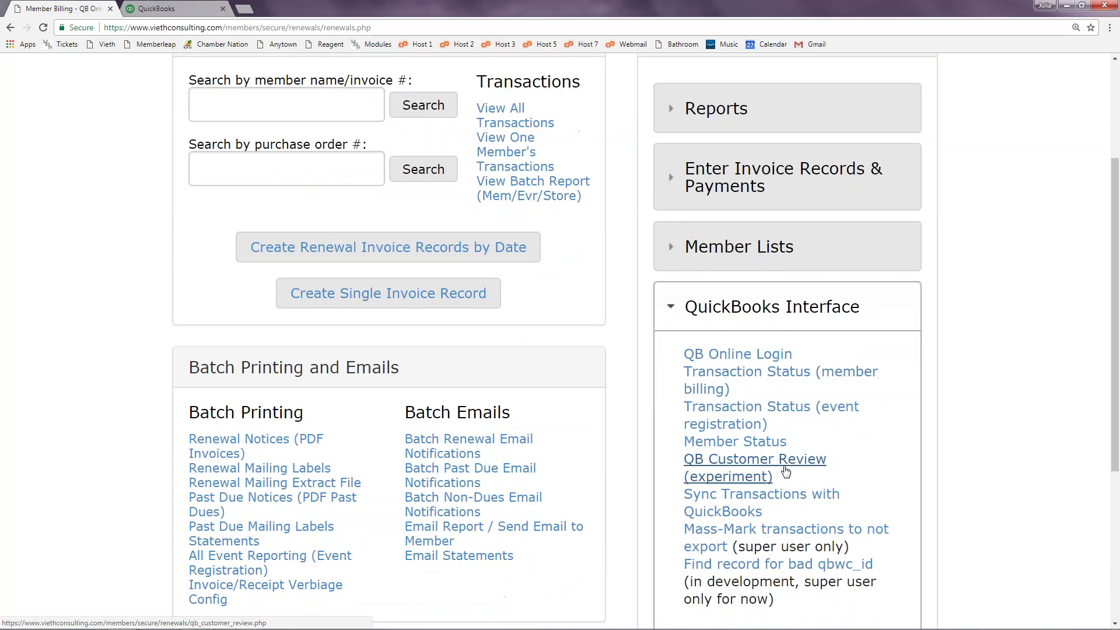
pyautogui.click(737, 509)
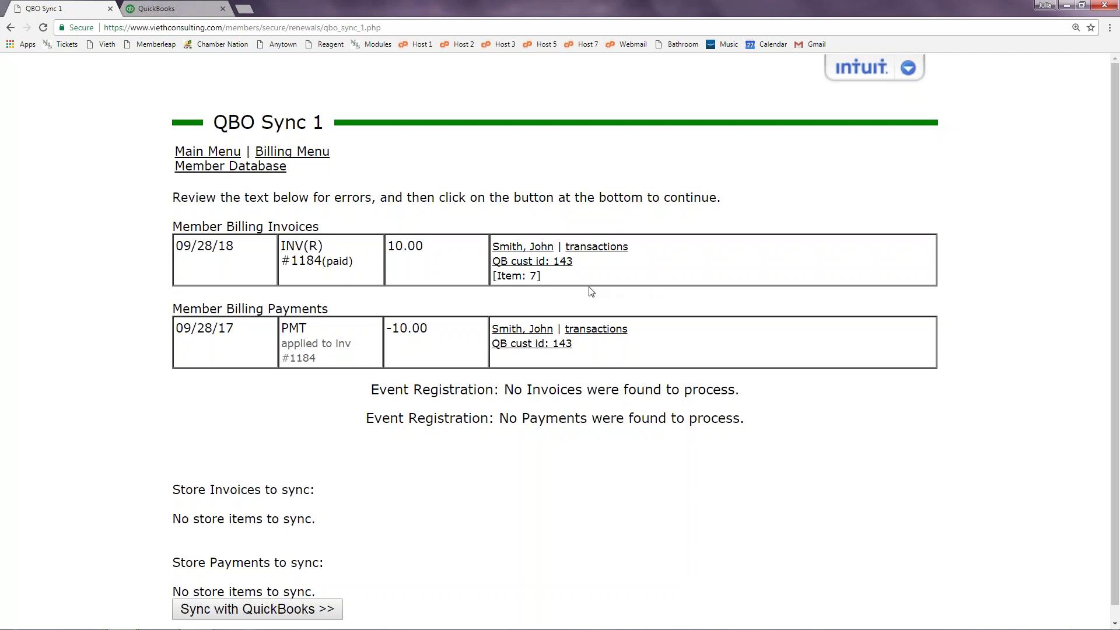
# - Search QuickBooks for the customer matching the member on the pending renewal invoice and link the member to that customer
pyautogui.click(544, 266)
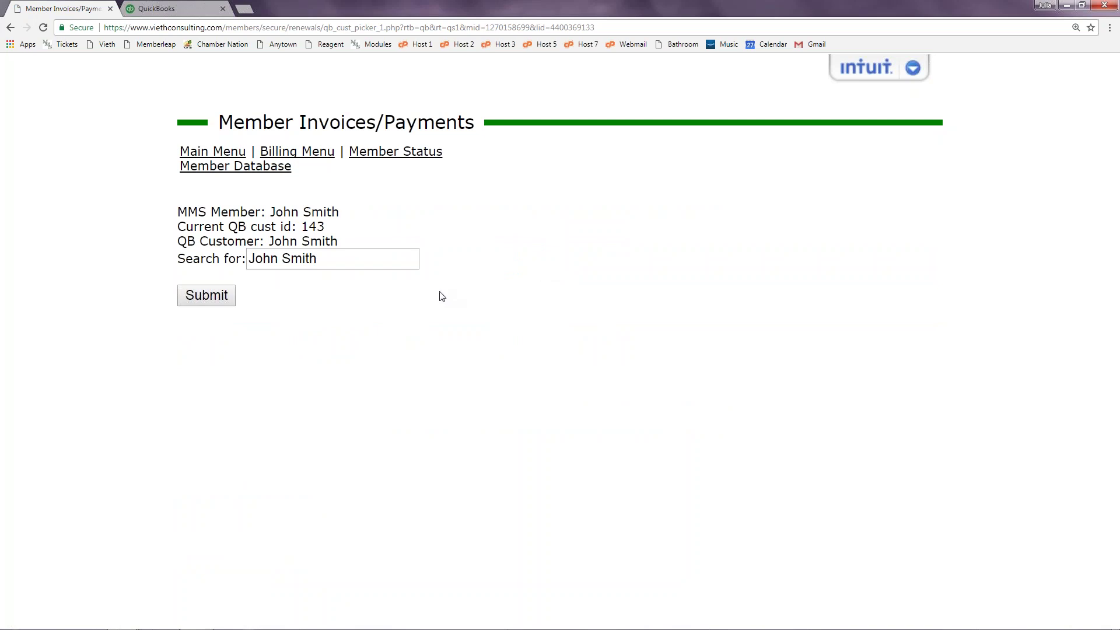
pyautogui.click(212, 305)
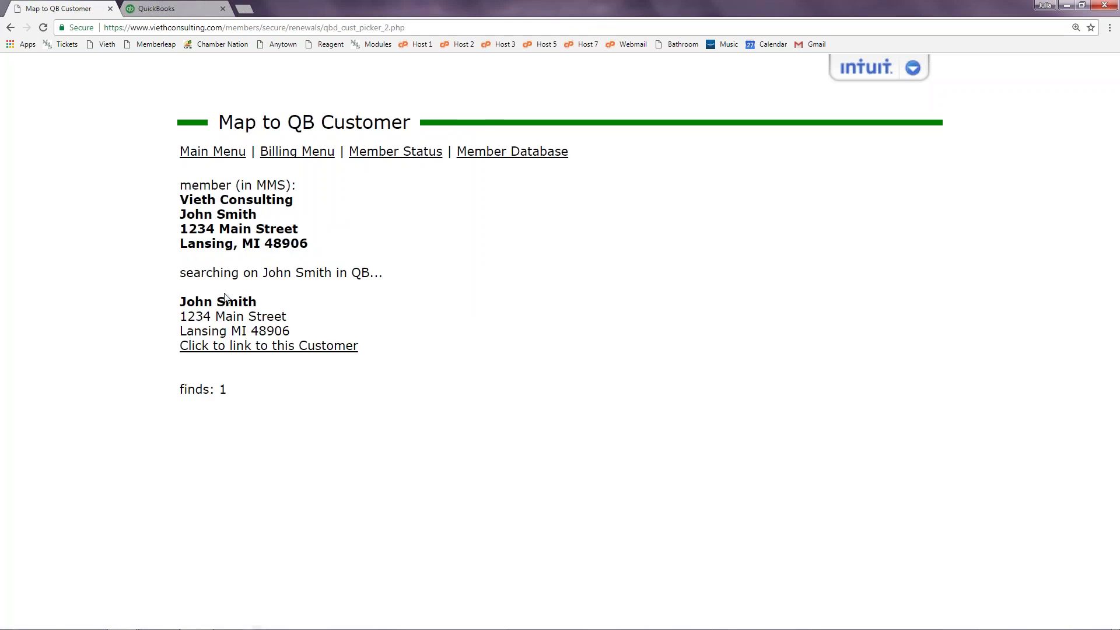
pyautogui.click(220, 349)
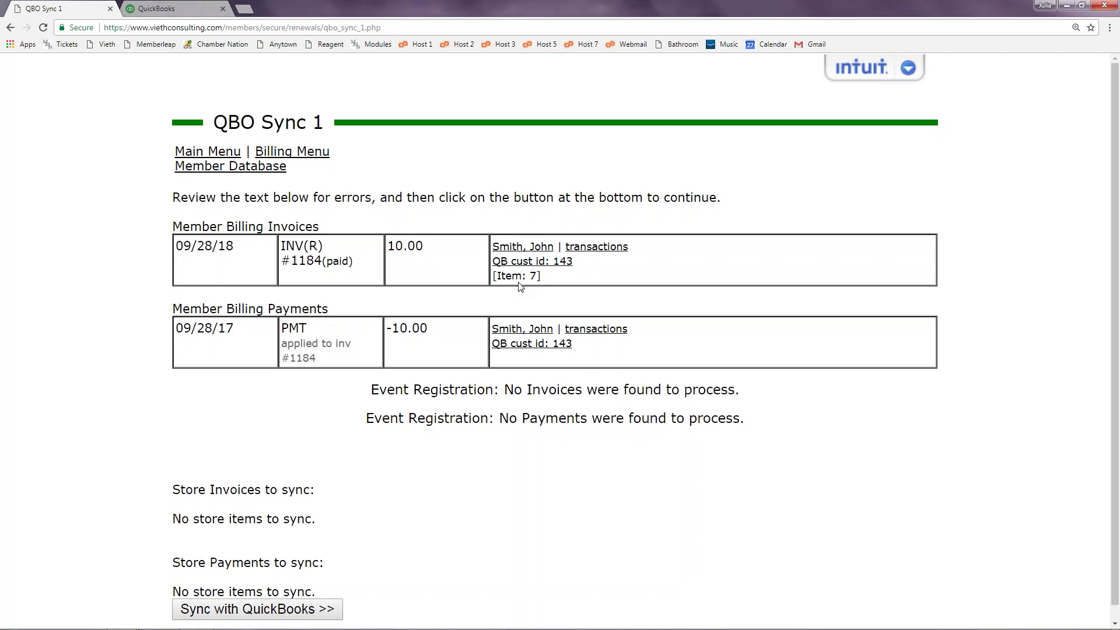
# - Open the general ledger accounts list from the billing data export options and examine the QB item assigned to each account
pyautogui.click(304, 156)
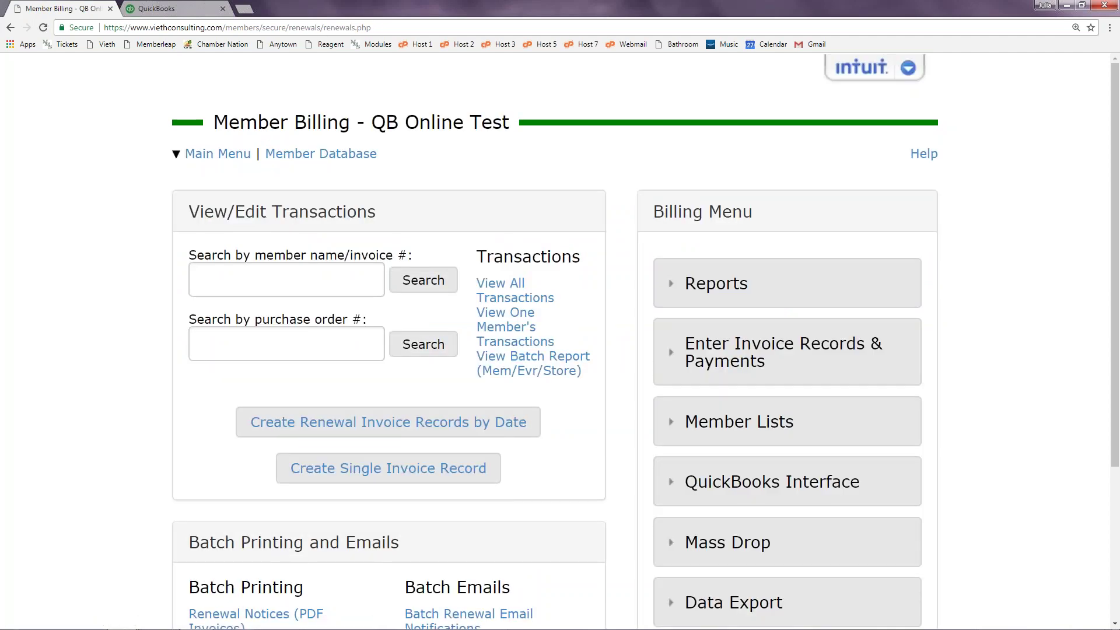
pyautogui.scroll(-3, 706, 436)
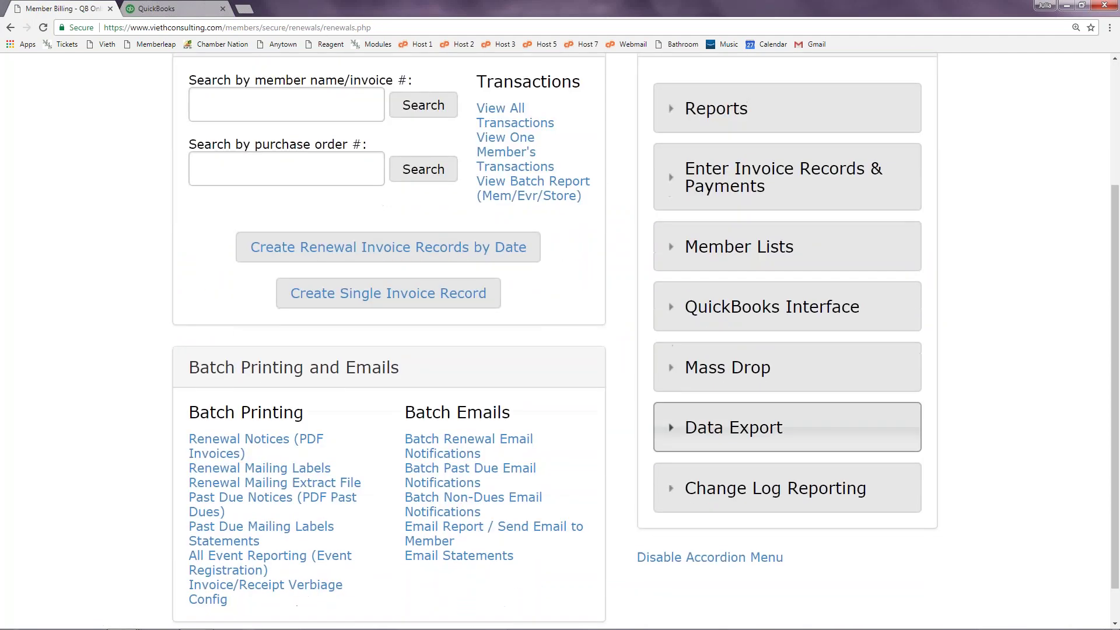
pyautogui.click(704, 436)
pyautogui.scroll(-2, 704, 436)
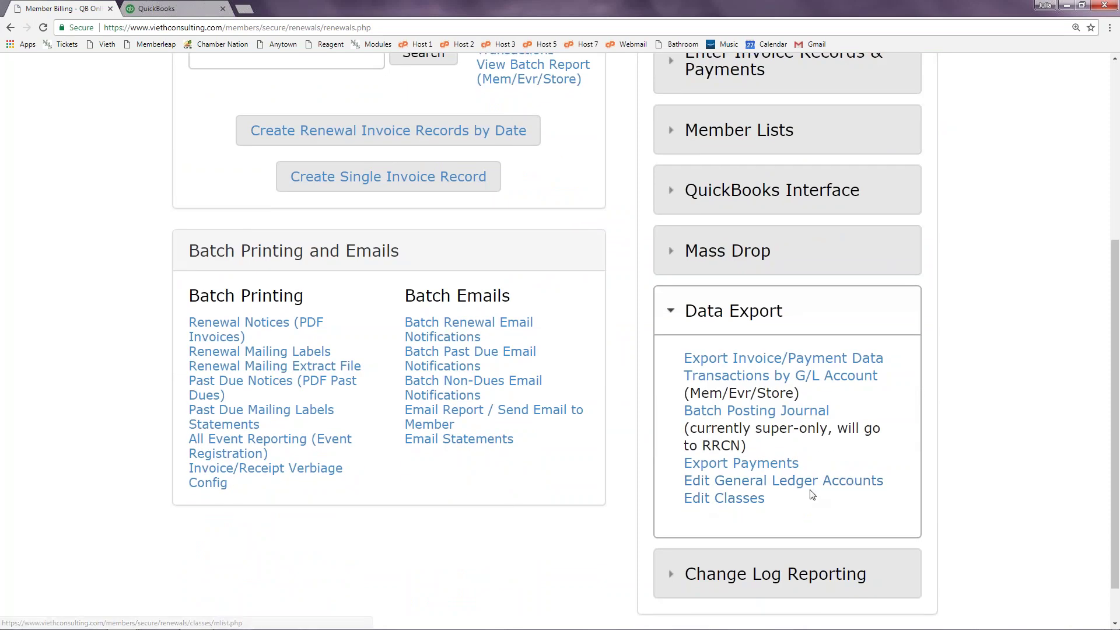
pyautogui.click(783, 480)
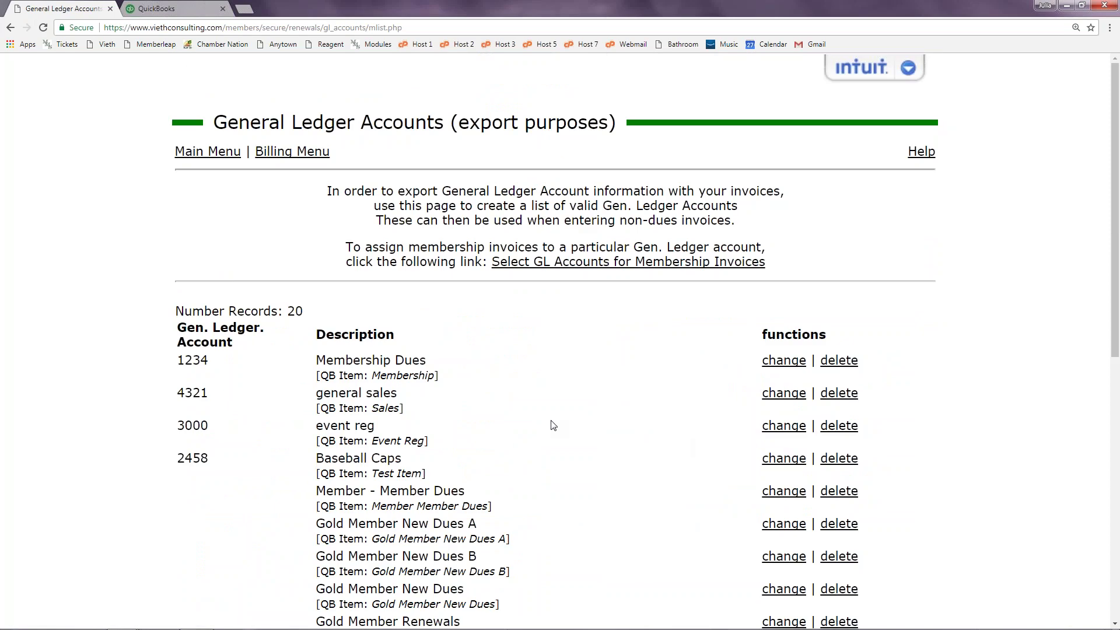
pyautogui.scroll(-9, 462, 394)
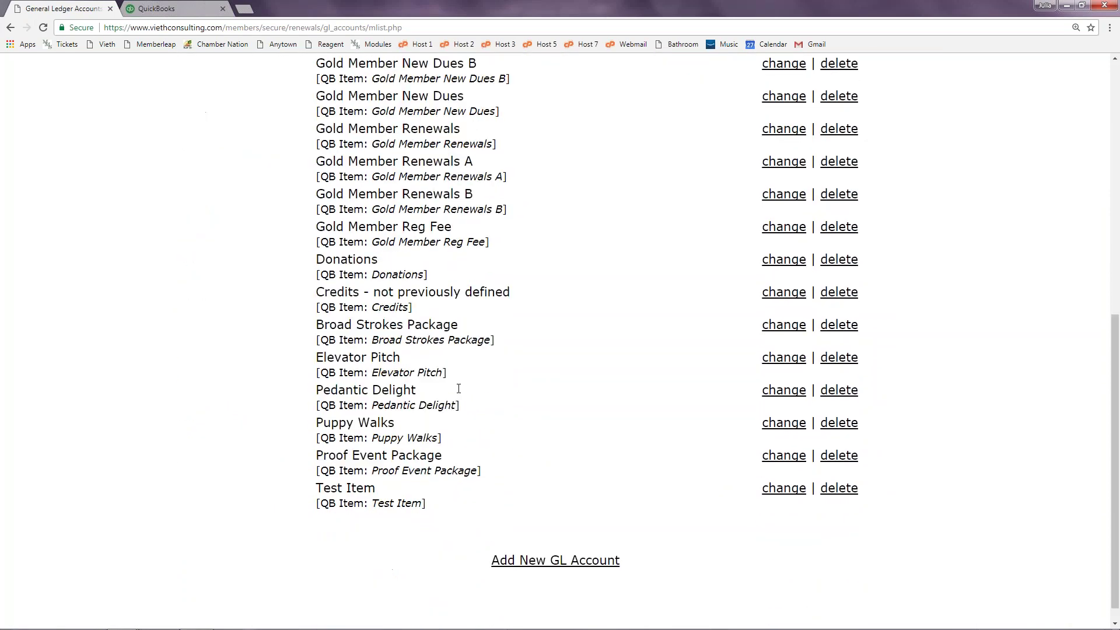
pyautogui.scroll(8, 459, 388)
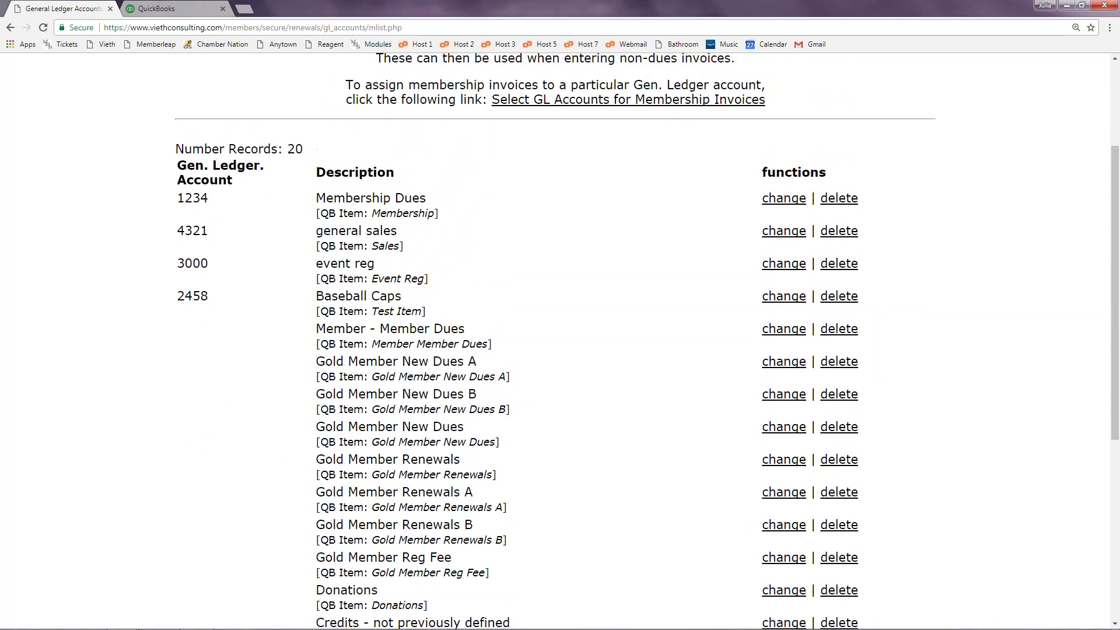
pyautogui.scroll(-8, 575, 335)
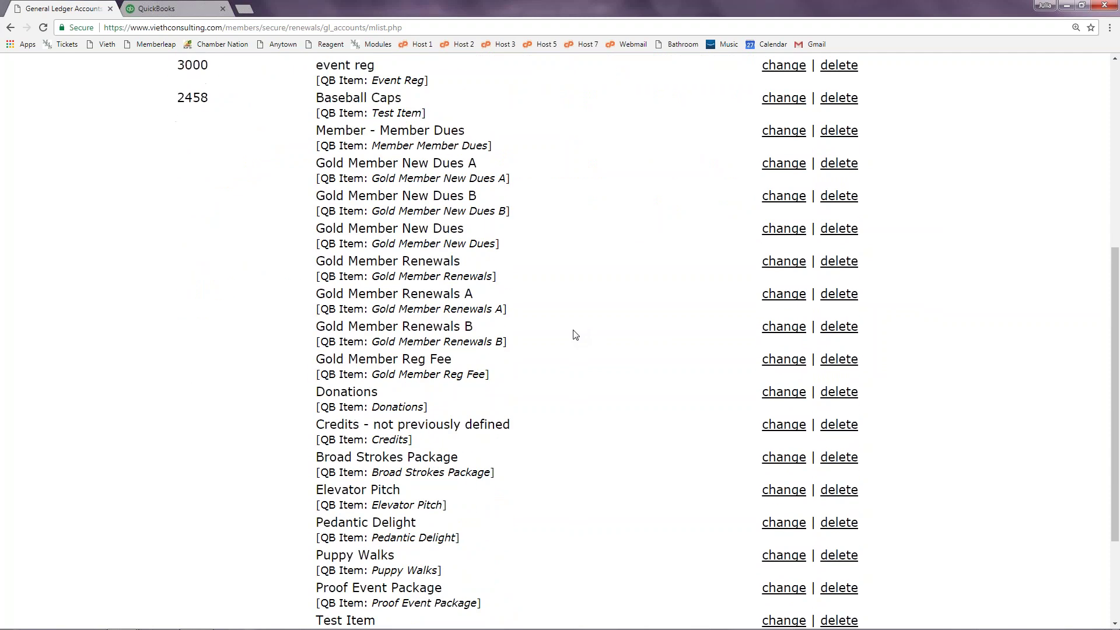
# - Add a new GL account described as Elevator Pitch and assign it the QB item Elevator Pitch
pyautogui.click(574, 544)
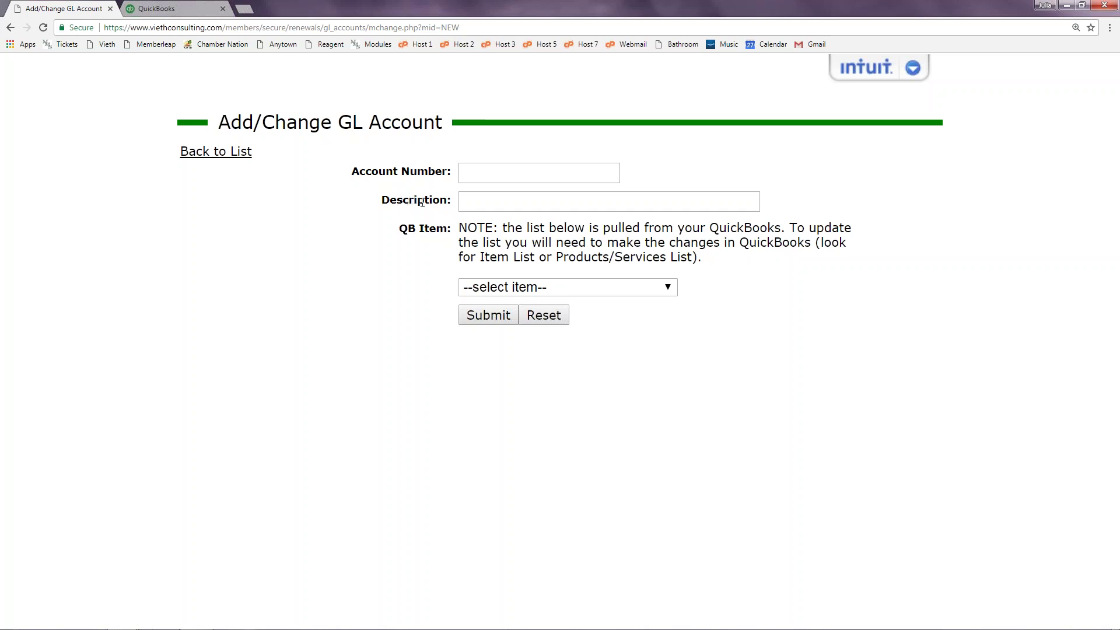
pyautogui.click(596, 290)
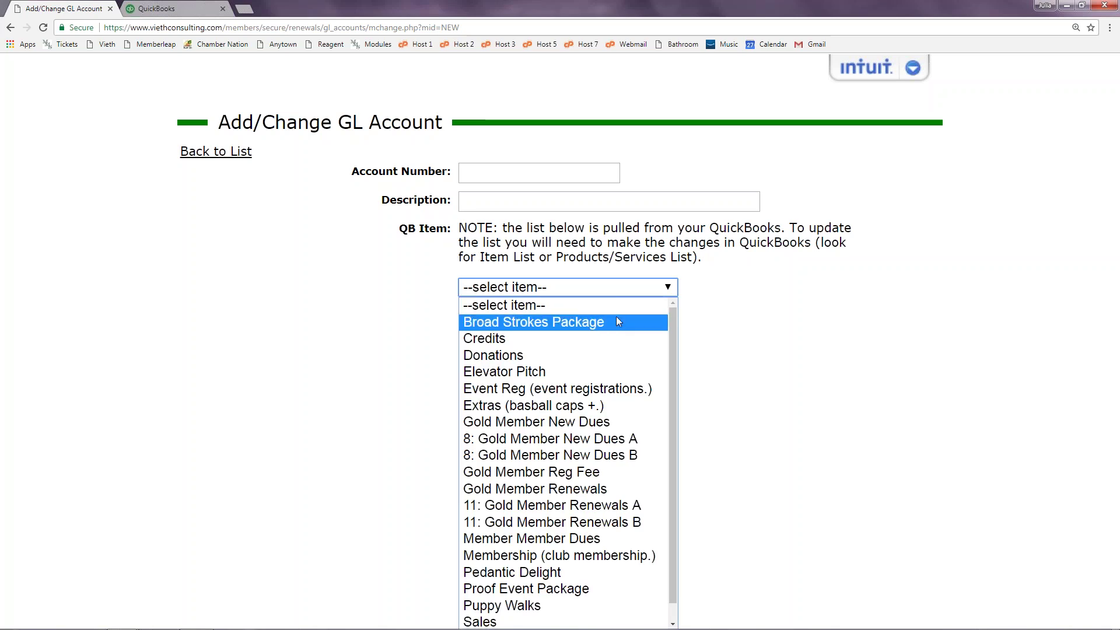
pyautogui.click(569, 373)
pyautogui.click(502, 208)
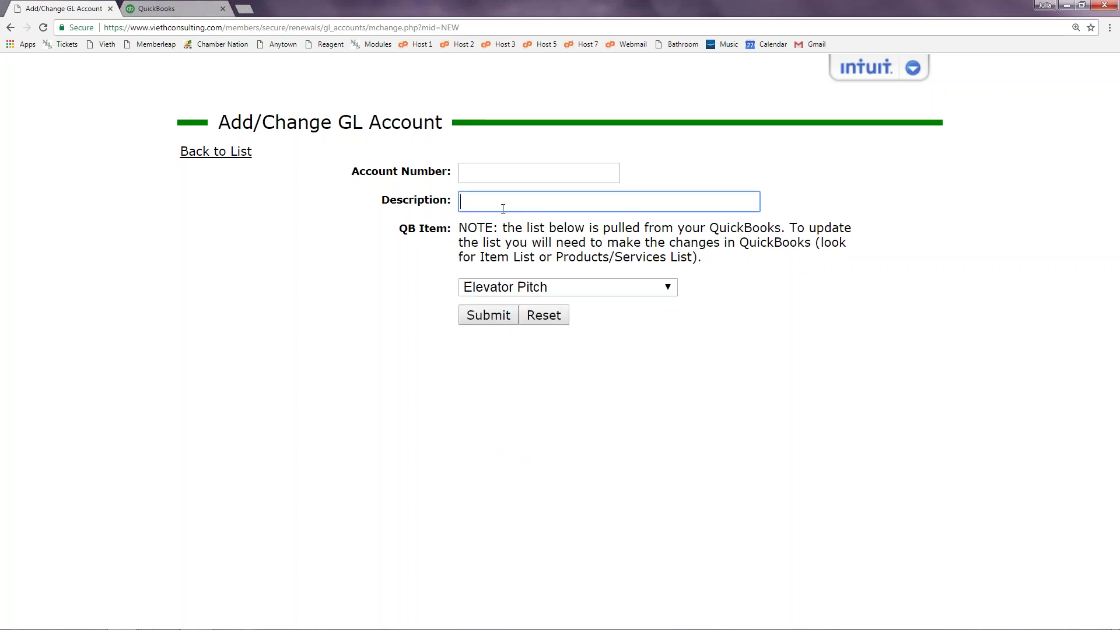
pyautogui.write('Elevator Pitch')
pyautogui.click(469, 319)
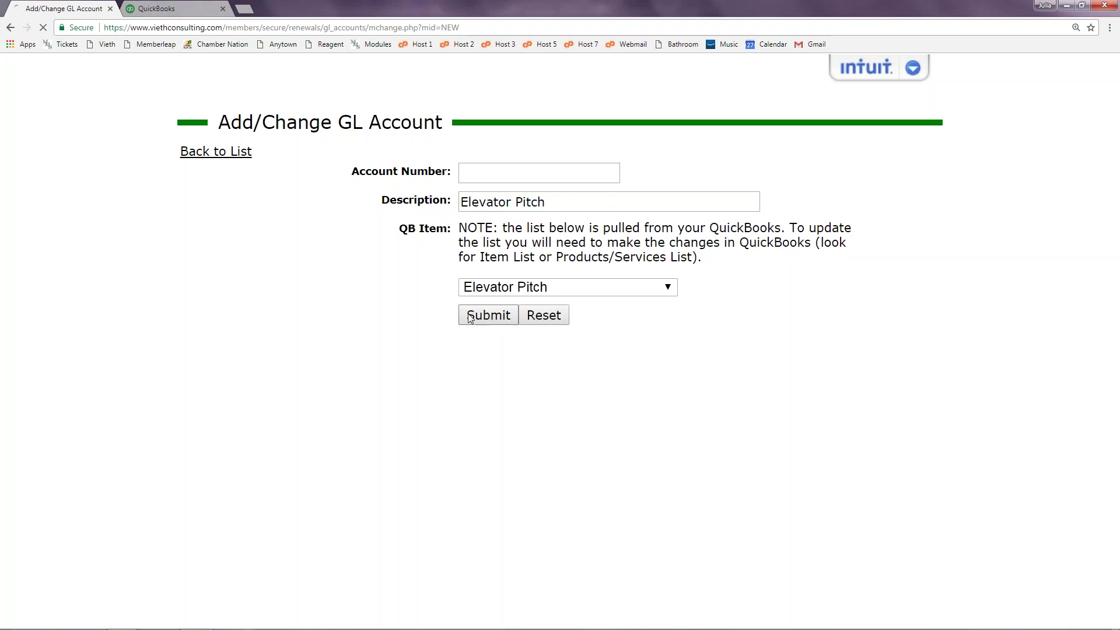
# - Check the new Elevator Pitch entry and compare the QB items across the whole general ledger accounts list
pyautogui.scroll(-10, 355, 486)
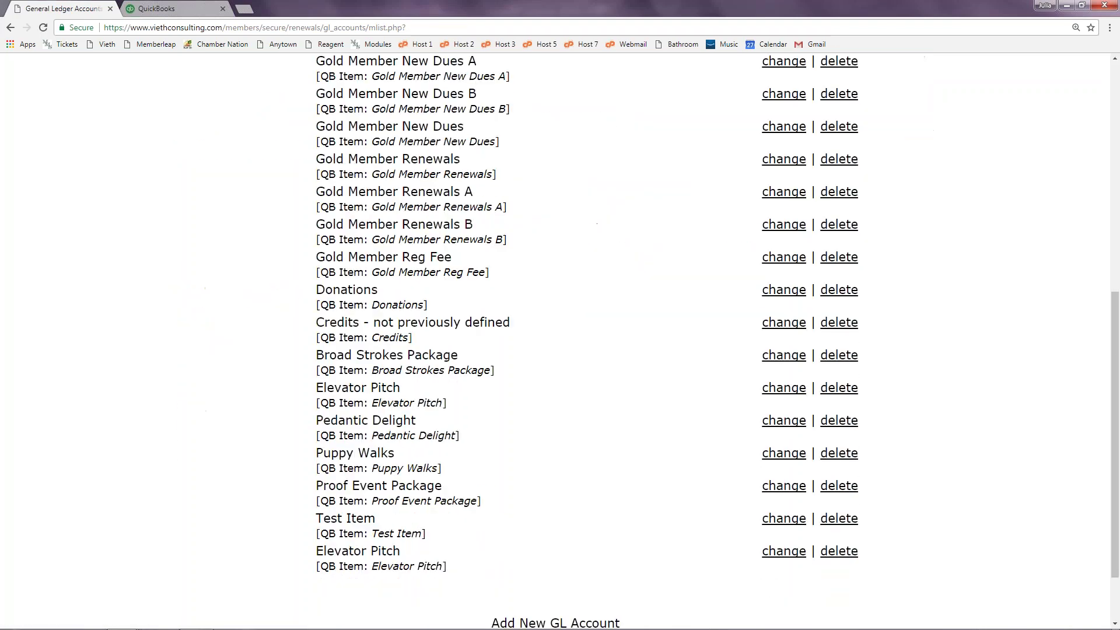
pyautogui.moveTo(314, 475); pyautogui.dragTo(441, 486)
pyautogui.click(441, 486)
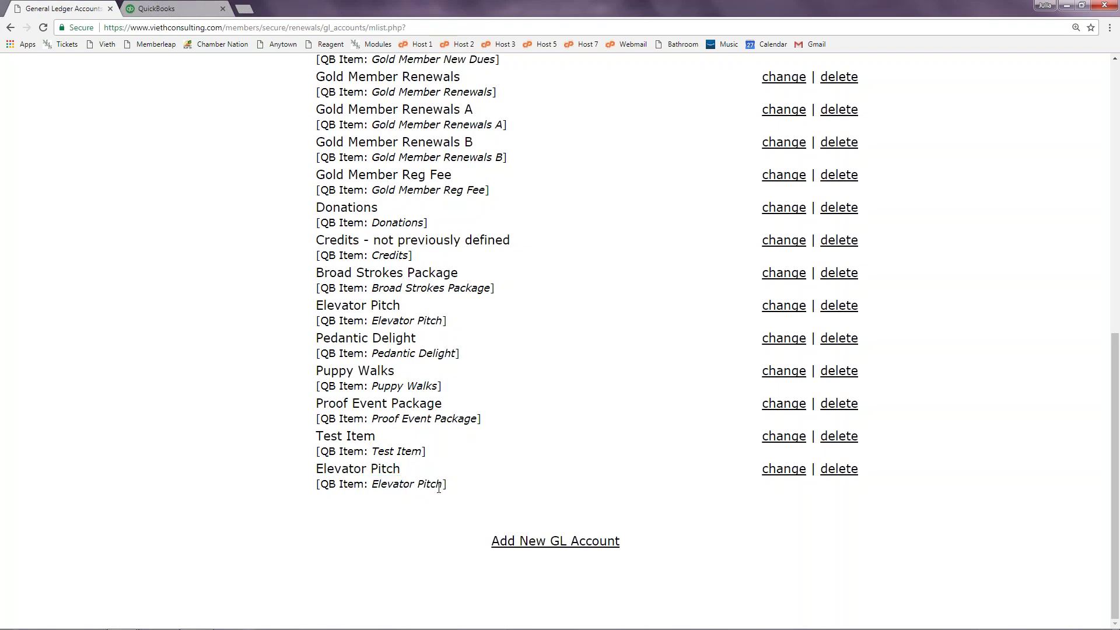
pyautogui.scroll(7, 435, 501)
pyautogui.scroll(2, 443, 434)
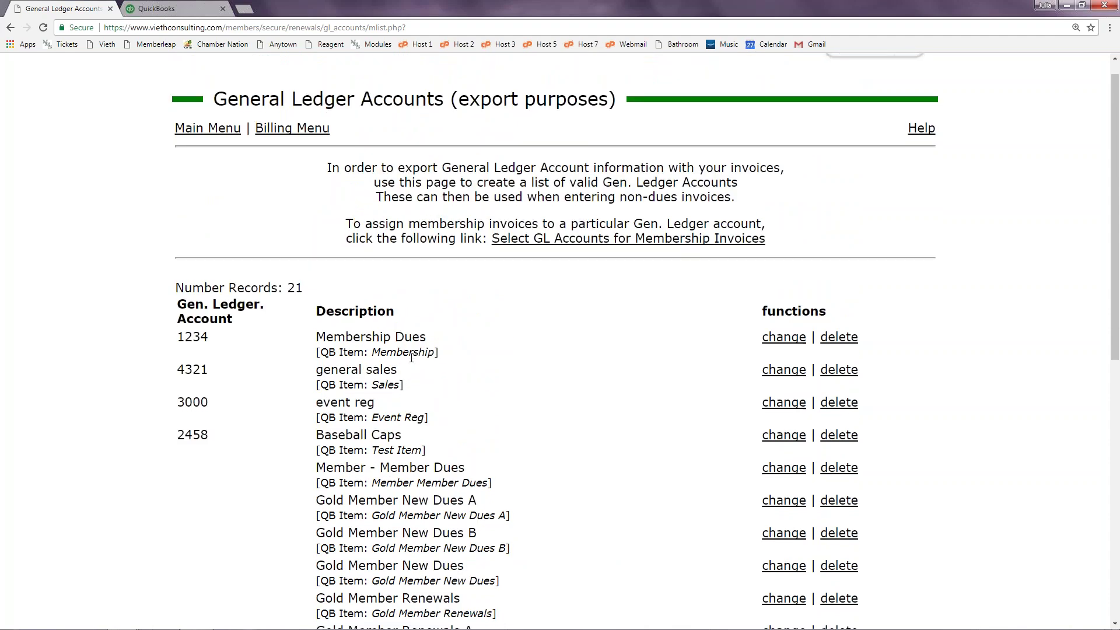
pyautogui.scroll(-8, 415, 385)
pyautogui.scroll(-1, 423, 440)
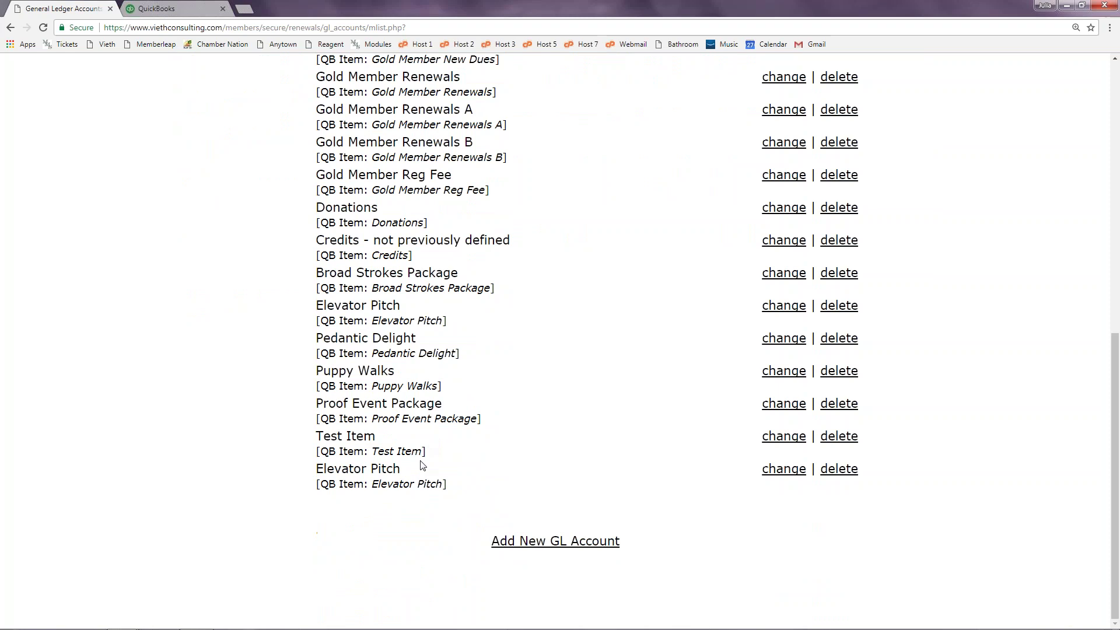
pyautogui.scroll(6, 420, 462)
pyautogui.scroll(3, 554, 350)
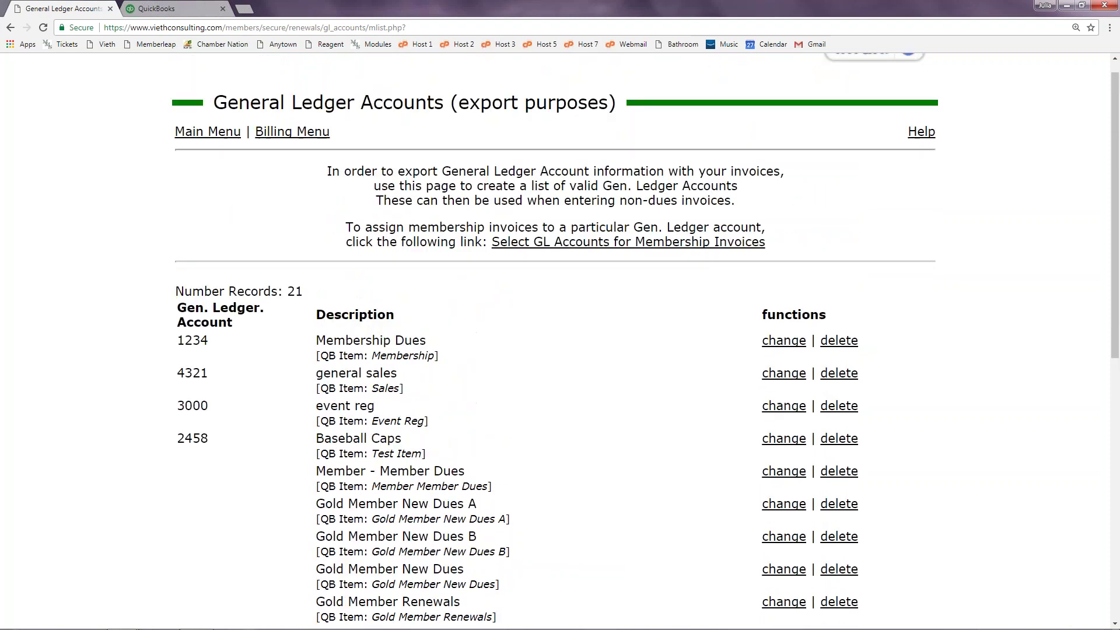
# - Open Sample Class A from the billing classes list, check its name and hide setting, and submit it
pyautogui.click(290, 136)
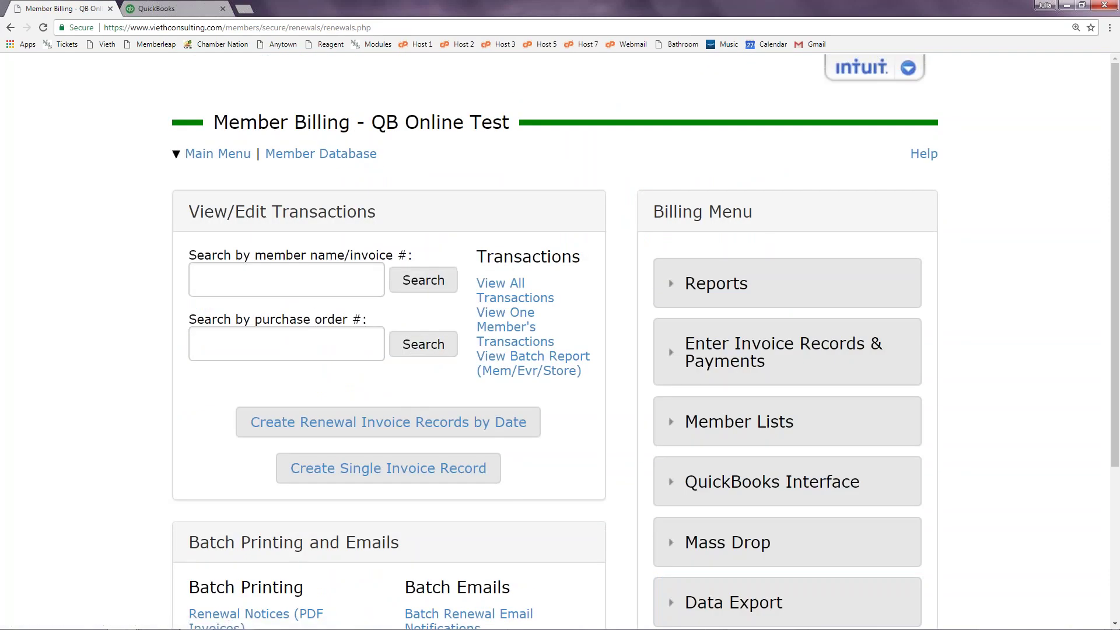
pyautogui.scroll(-2, 607, 475)
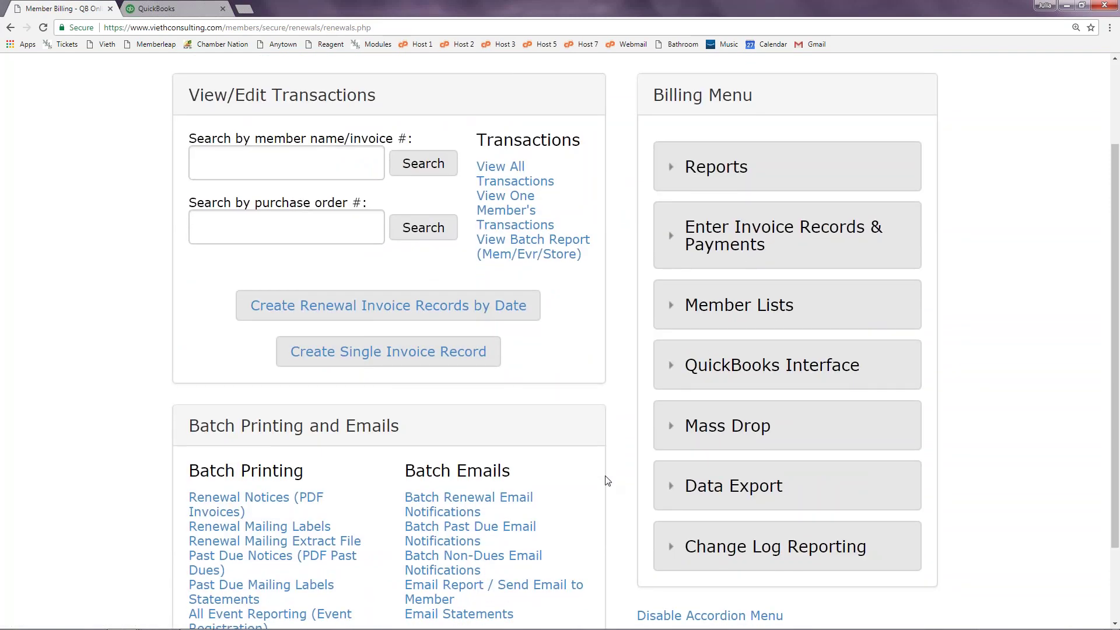
pyautogui.scroll(-1, 607, 480)
pyautogui.click(733, 495)
pyautogui.scroll(-3, 723, 466)
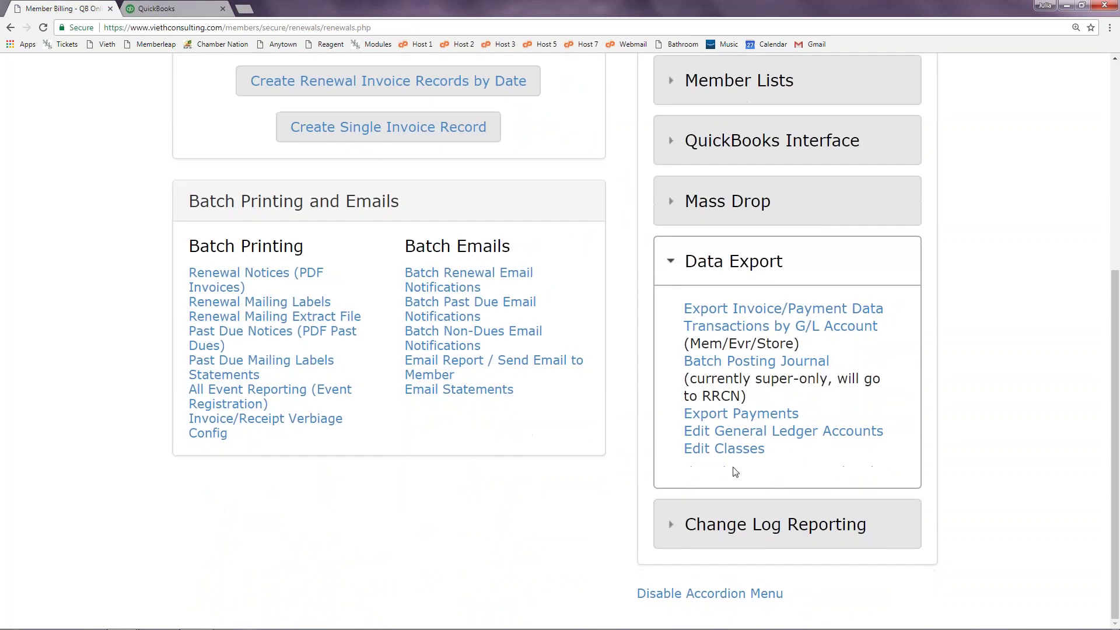
pyautogui.click(717, 454)
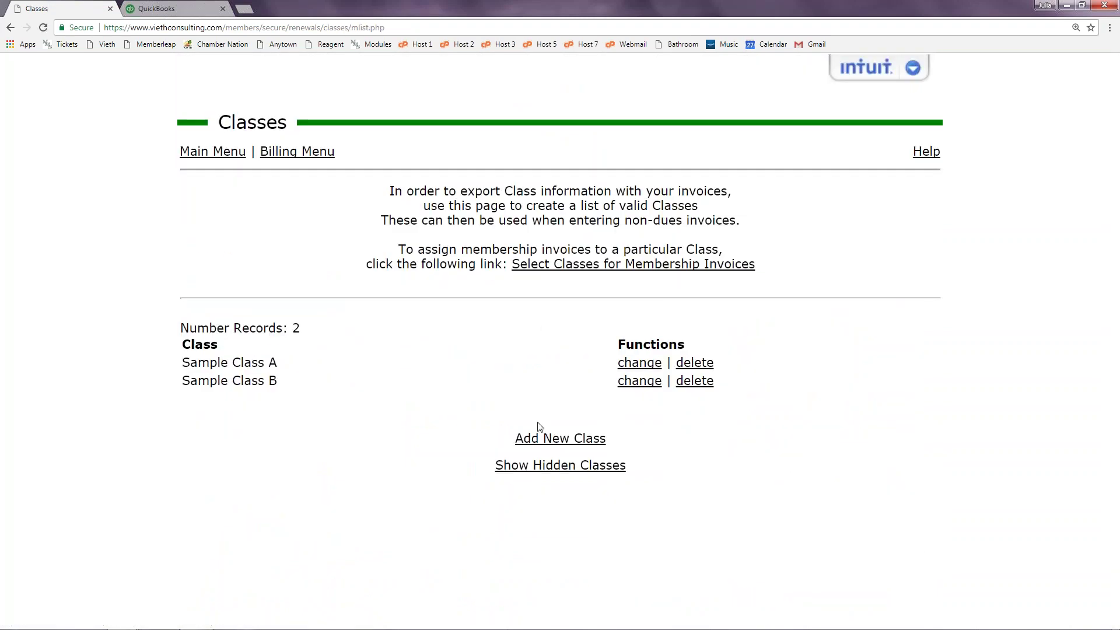
pyautogui.click(640, 364)
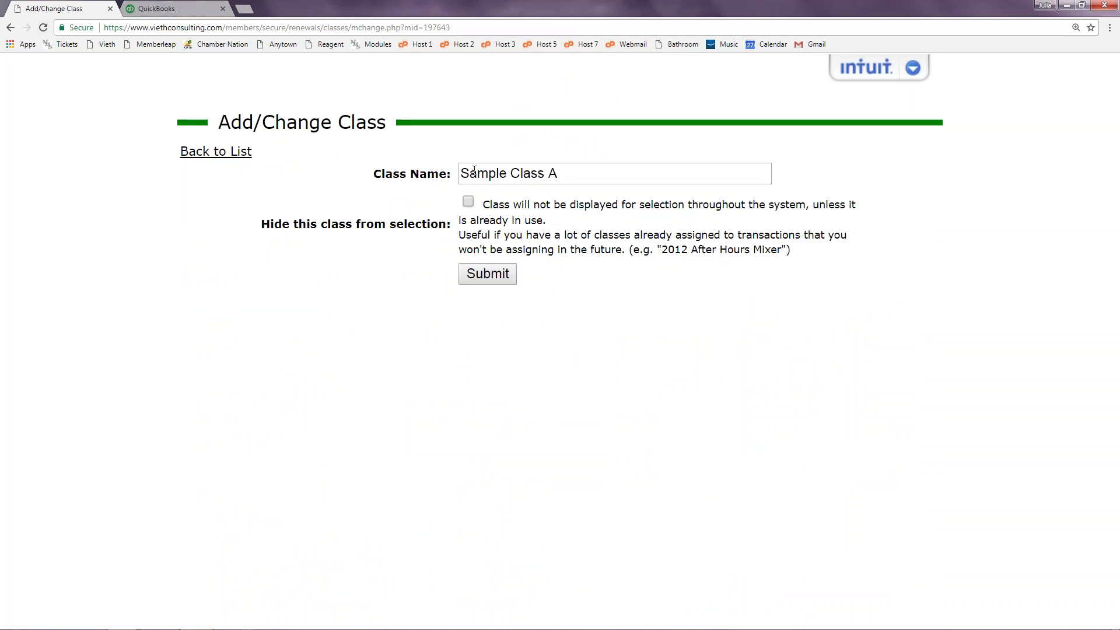
pyautogui.click(488, 274)
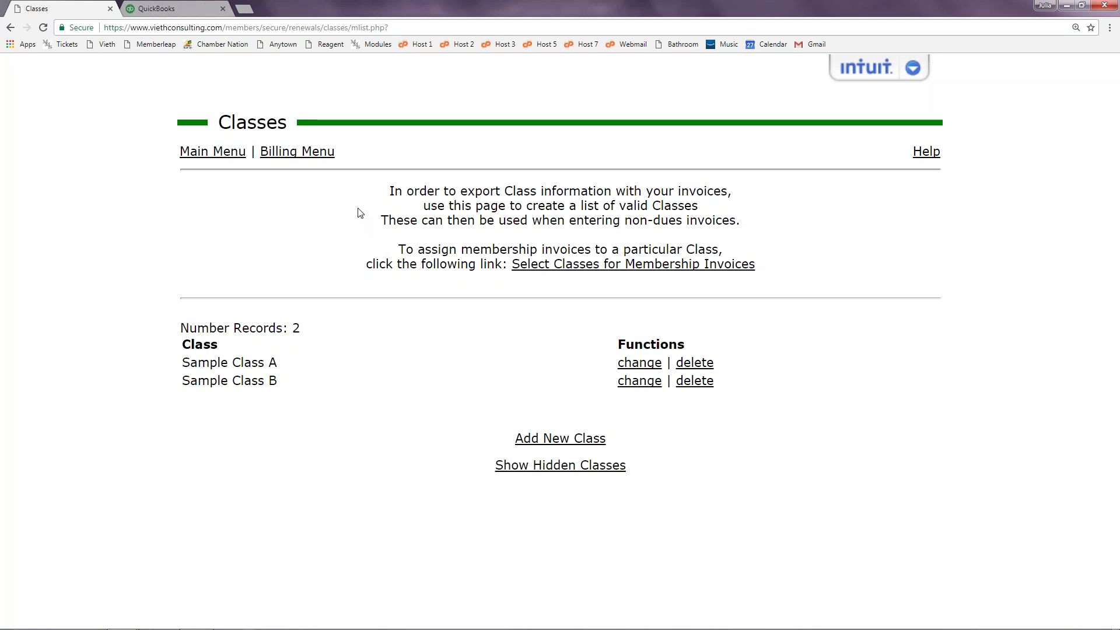
# - Open the Member plan for editing from the membership plan list in the member database
pyautogui.click(313, 157)
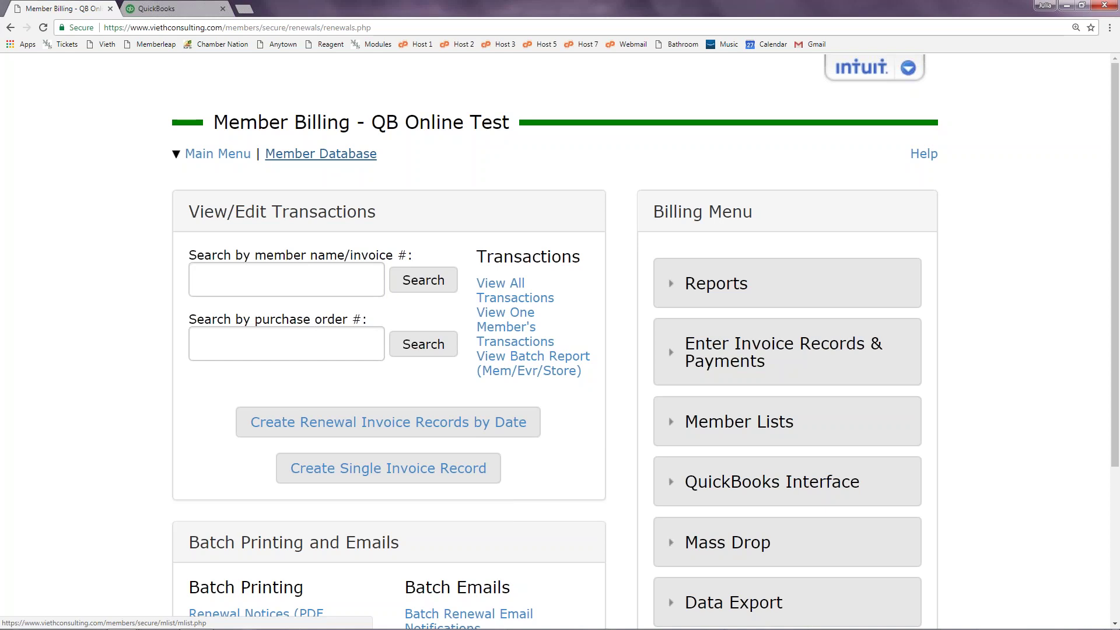
pyautogui.click(343, 158)
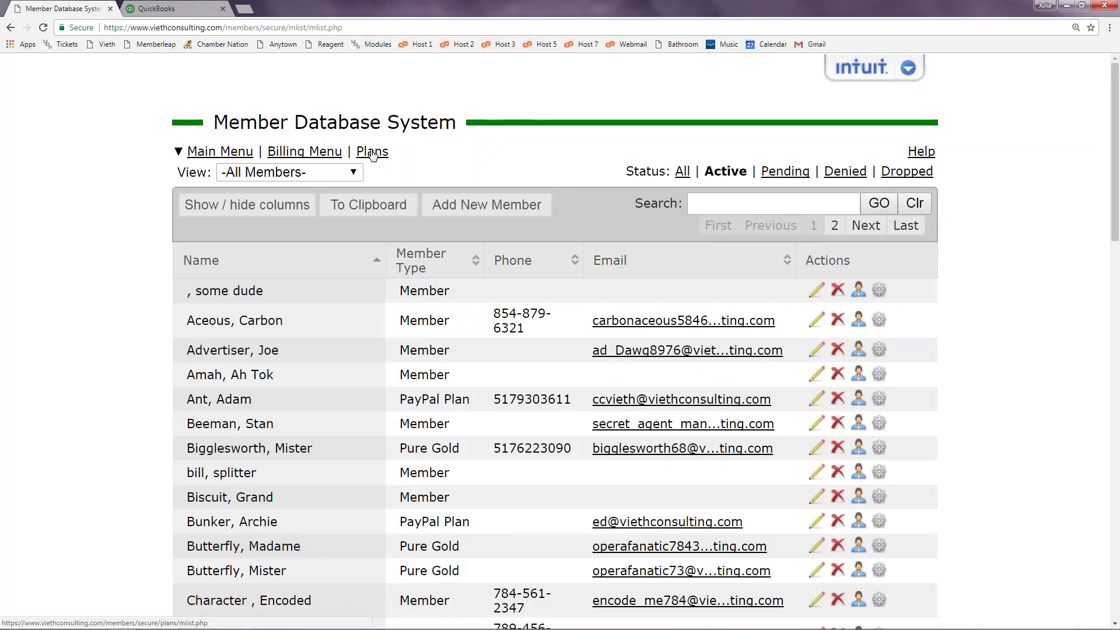
pyautogui.click(373, 151)
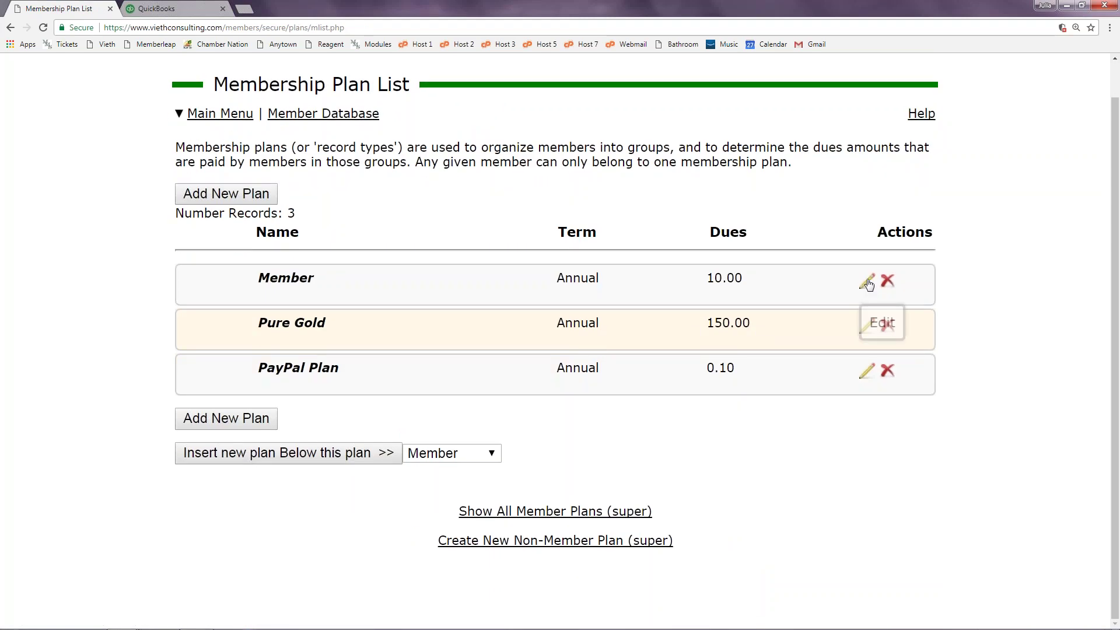
pyautogui.click(867, 286)
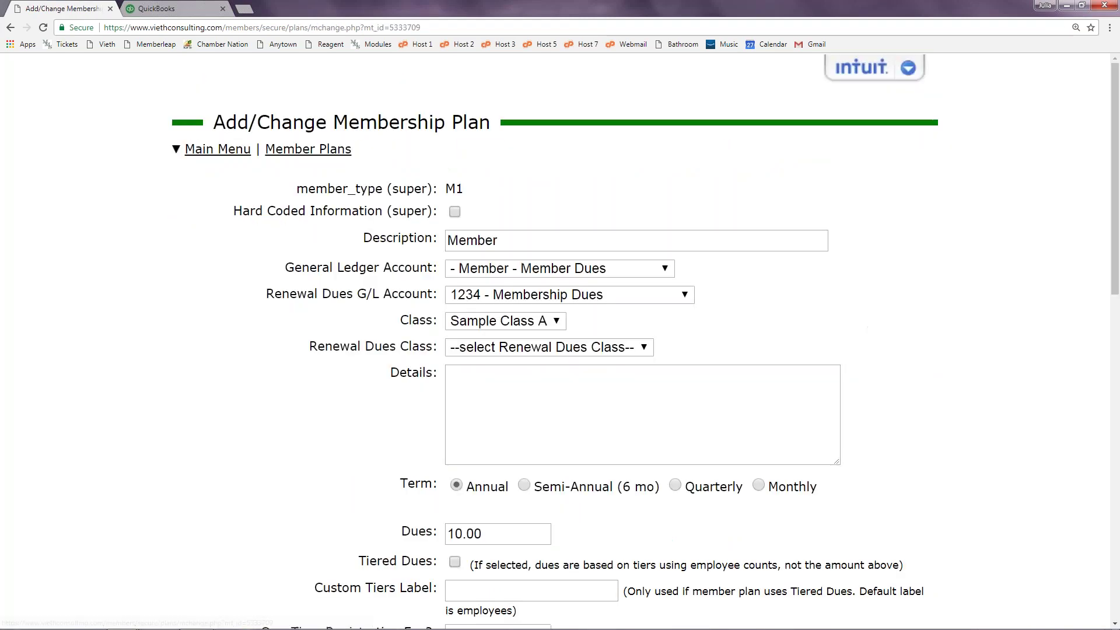
# - Select Member - Member Dues as the Member plan's general ledger account and check the class choices
pyautogui.scroll(-1, 863, 298)
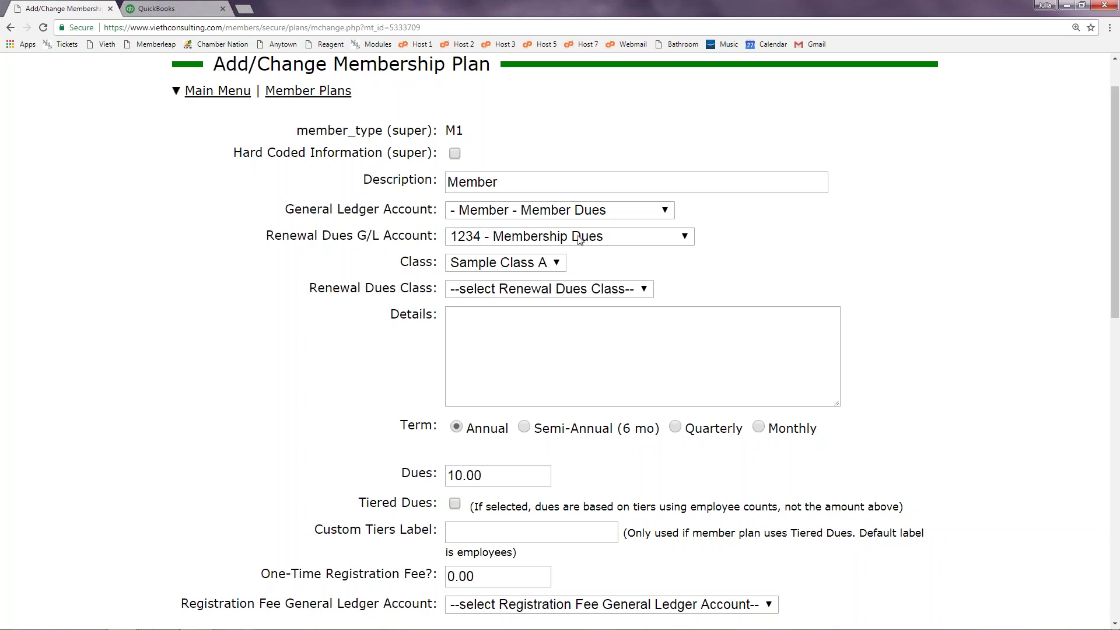
pyautogui.click(544, 214)
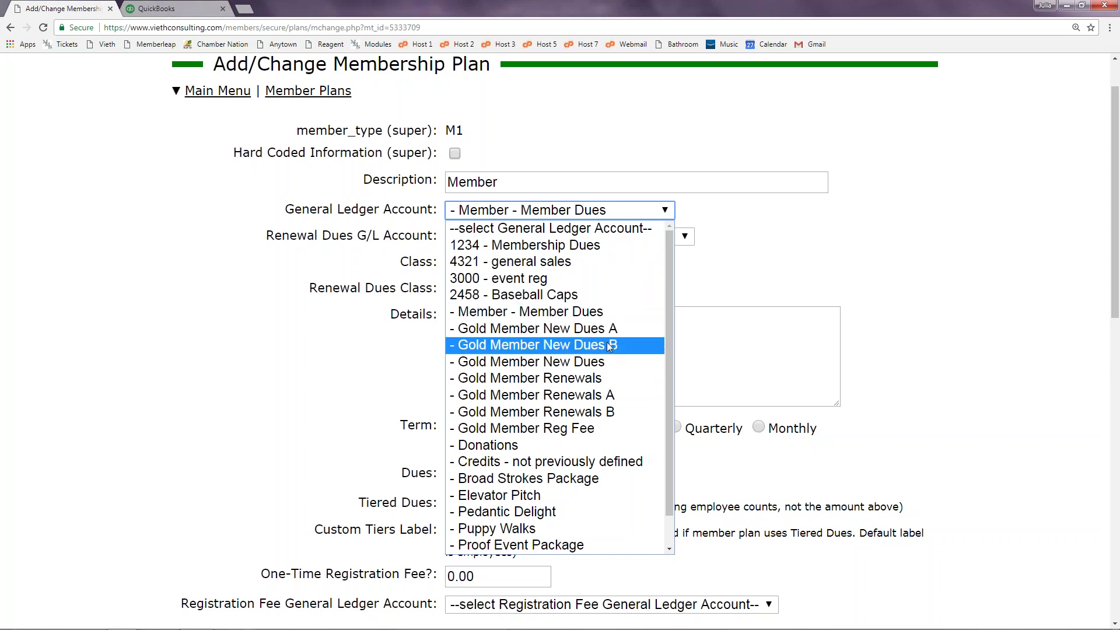
pyautogui.click(610, 311)
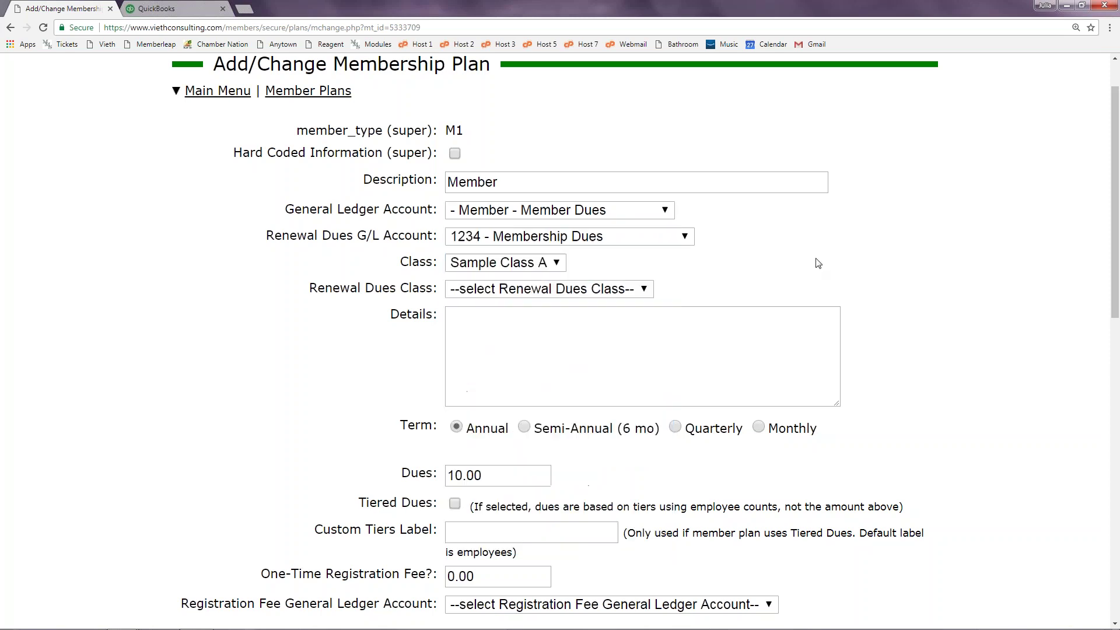
pyautogui.click(505, 271)
pyautogui.click(505, 271)
pyautogui.click(930, 280)
# - Look through the remaining renewal and QBO portion settings of the Member plan and submit it
pyautogui.scroll(-13, 927, 277)
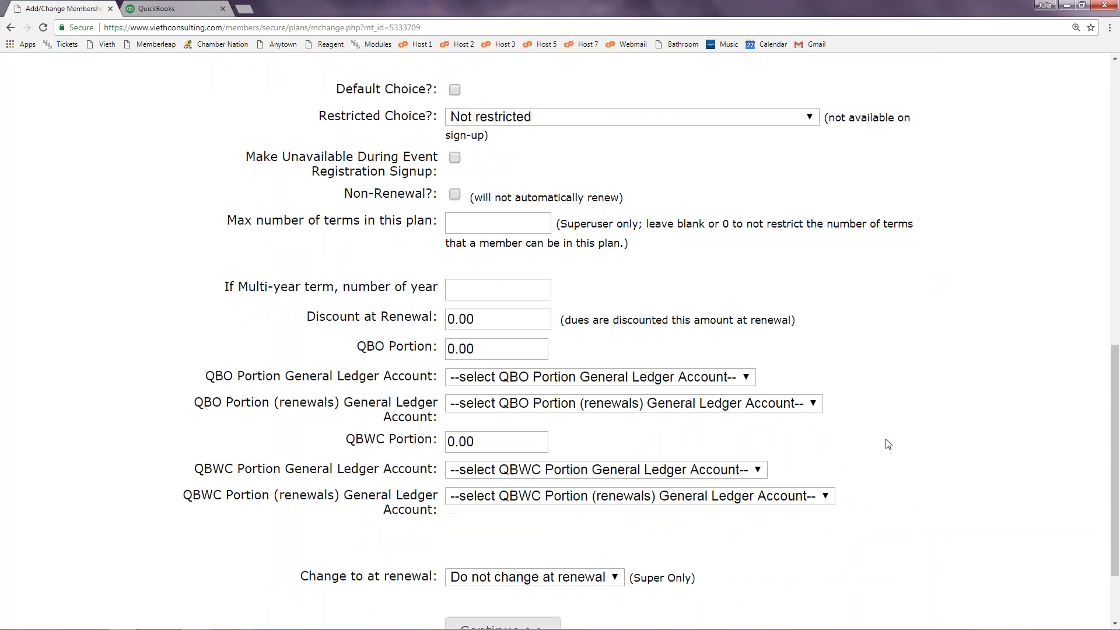
pyautogui.scroll(-2, 887, 444)
pyautogui.click(507, 526)
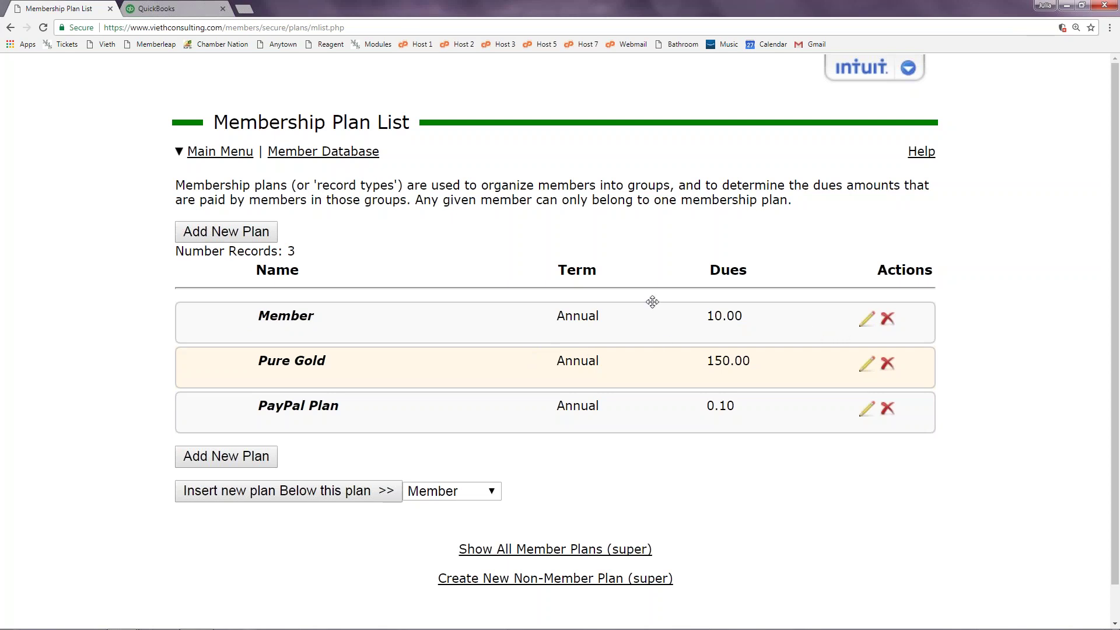
# - Open the Online Math-a-thon event registration for editing from the event management functions
pyautogui.click(220, 151)
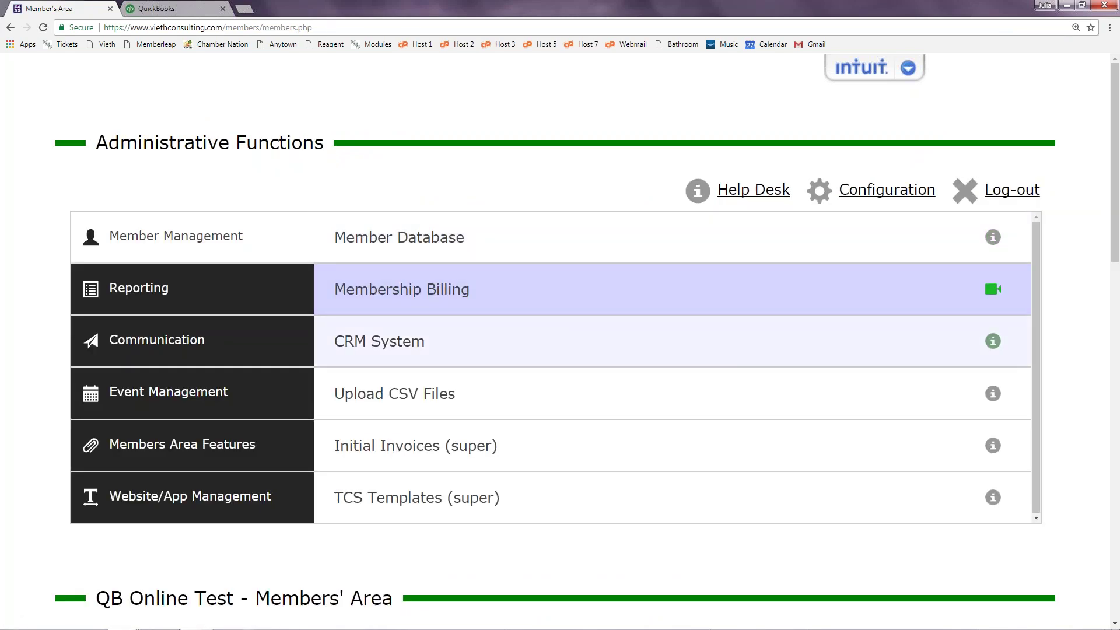
pyautogui.click(229, 392)
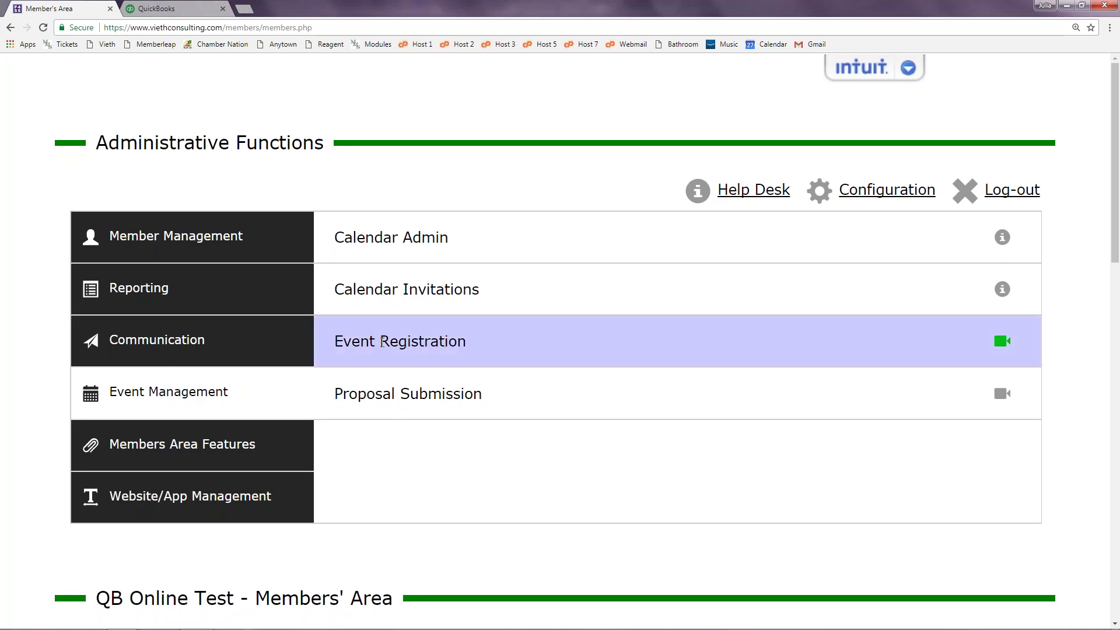
pyautogui.click(413, 342)
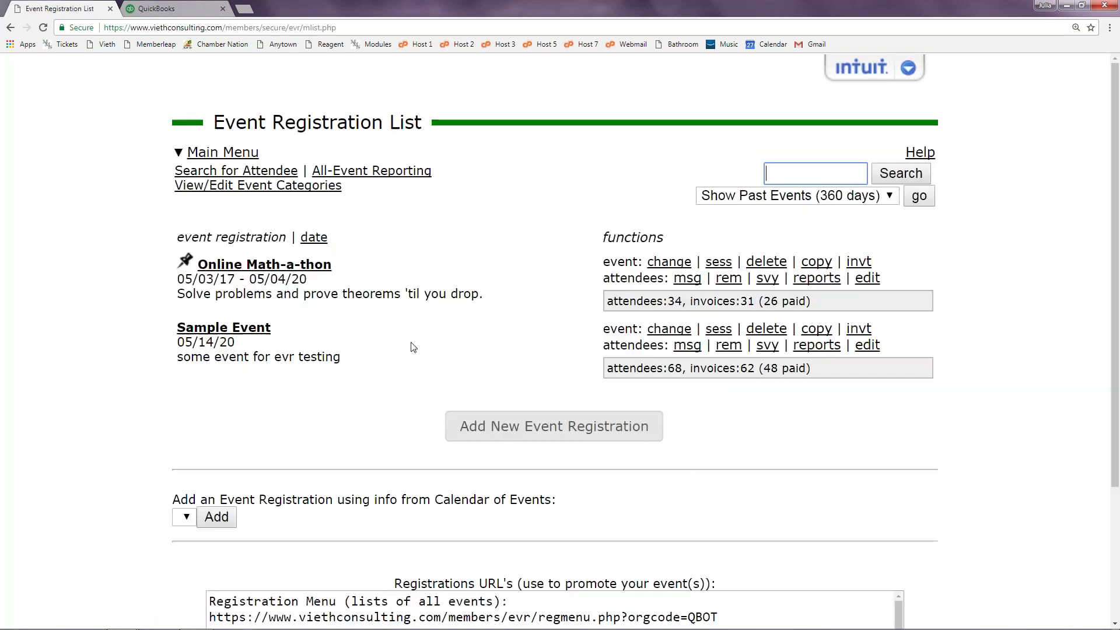
pyautogui.click(668, 263)
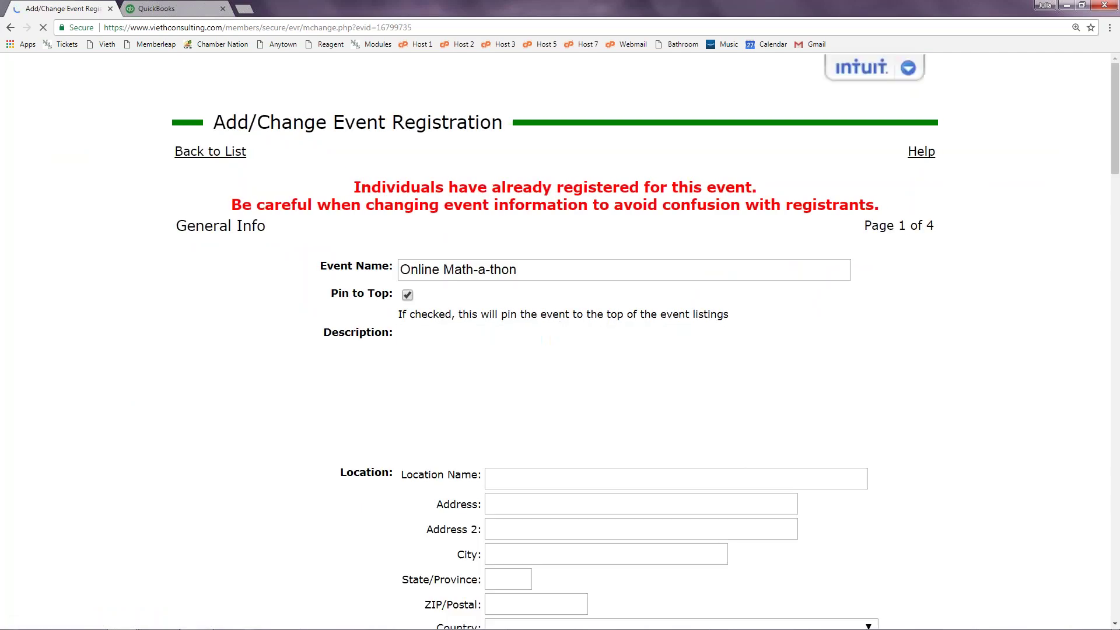
# - Check the event's general ledger account choices, keep 3000 - event reg, and continue to the event packages
pyautogui.scroll(-20, 860, 437)
pyautogui.scroll(-12, 862, 448)
pyautogui.scroll(-2, 862, 448)
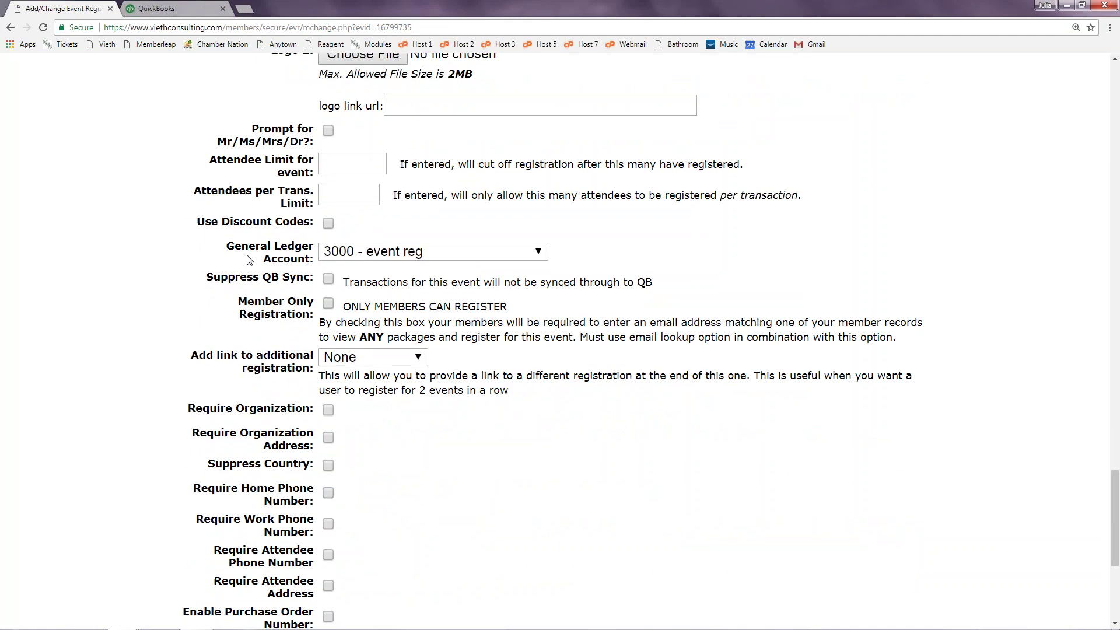
pyautogui.click(426, 251)
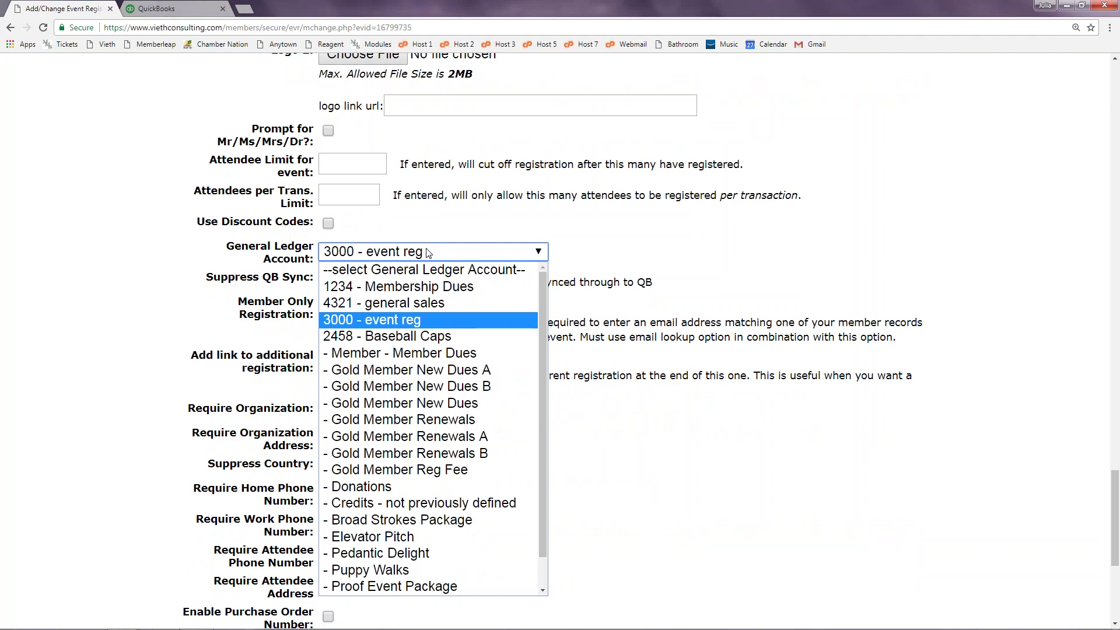
pyautogui.click(636, 263)
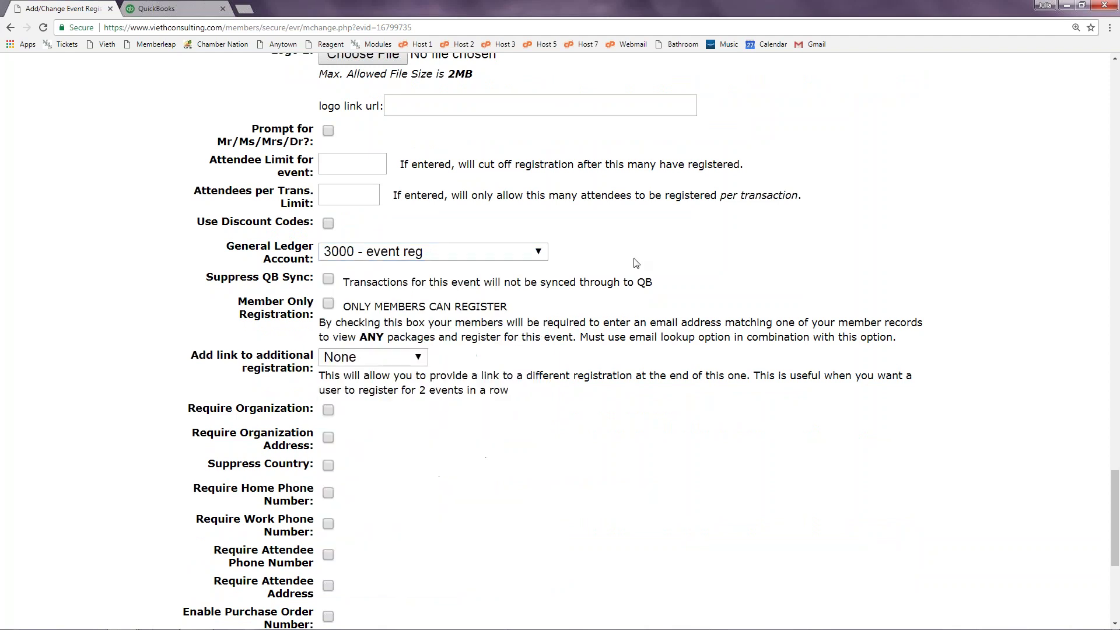
pyautogui.scroll(-5, 629, 303)
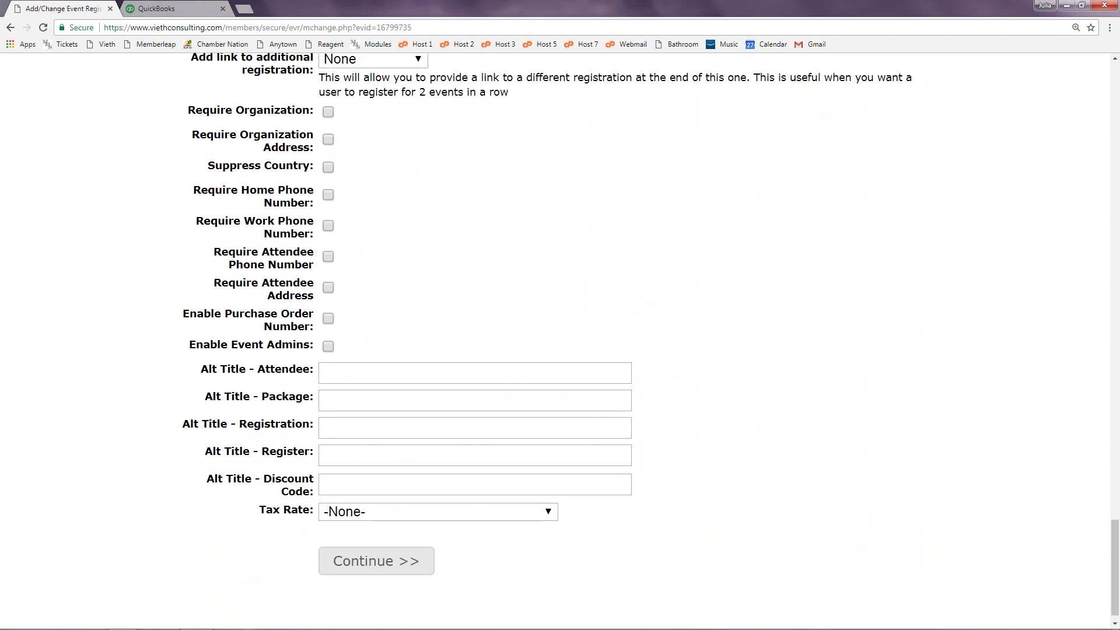
pyautogui.click(376, 561)
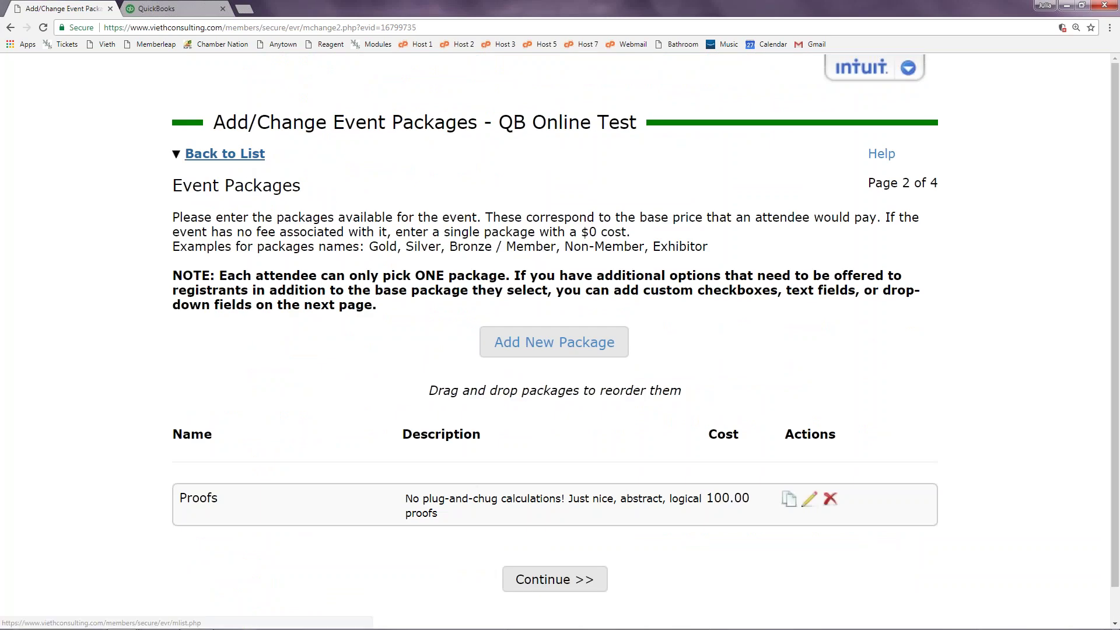
# - Leave the event packages and open the QuickBooks Member Status list from Membership Billing
pyautogui.click(227, 154)
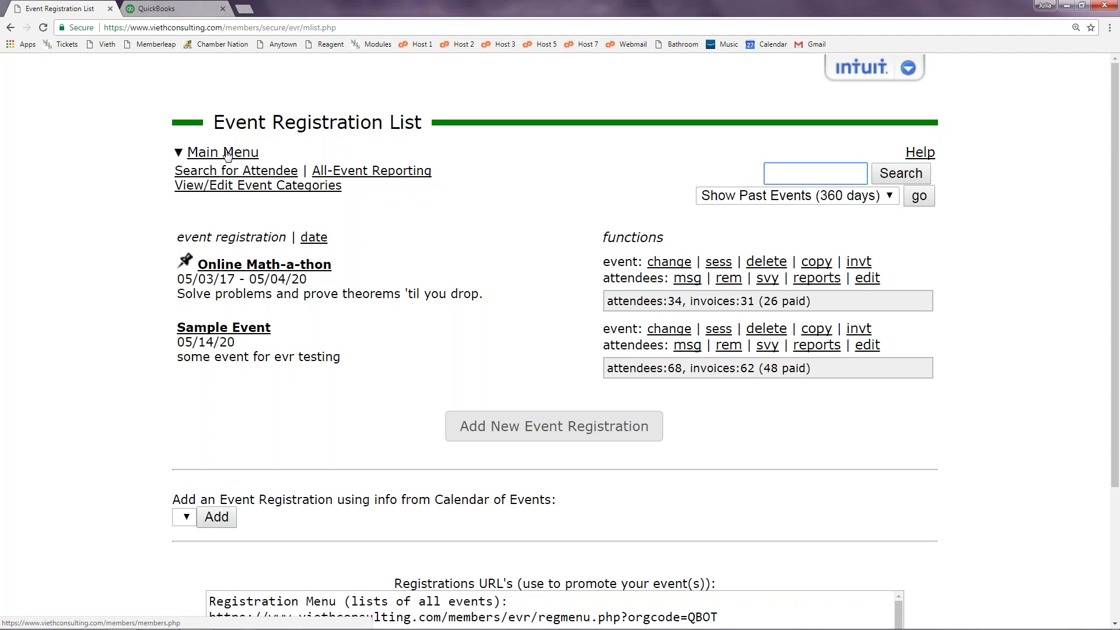
pyautogui.click(227, 153)
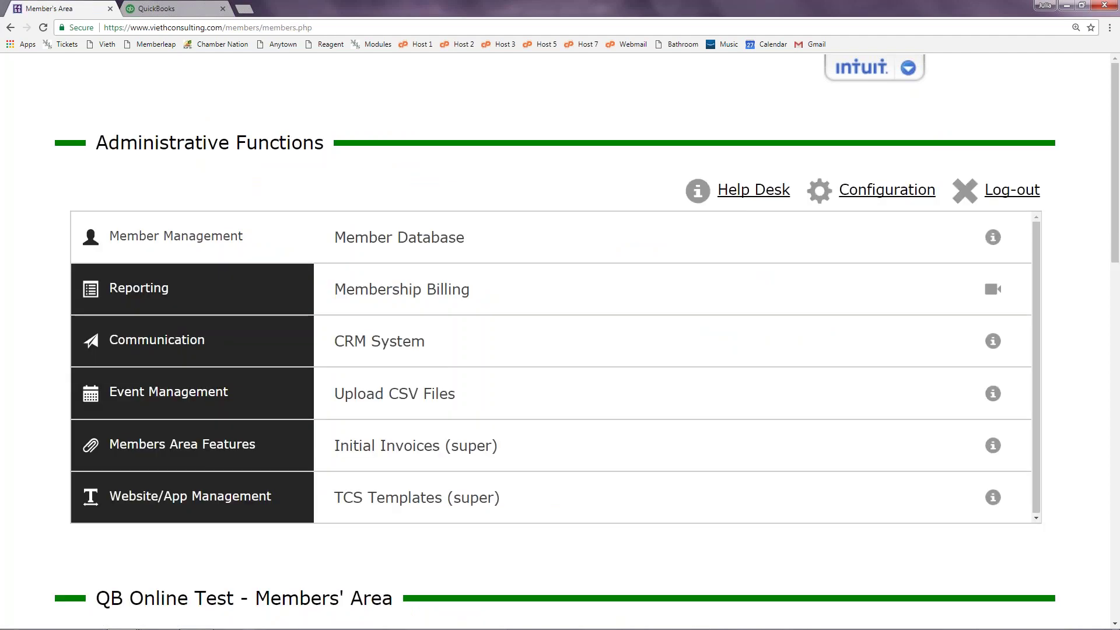
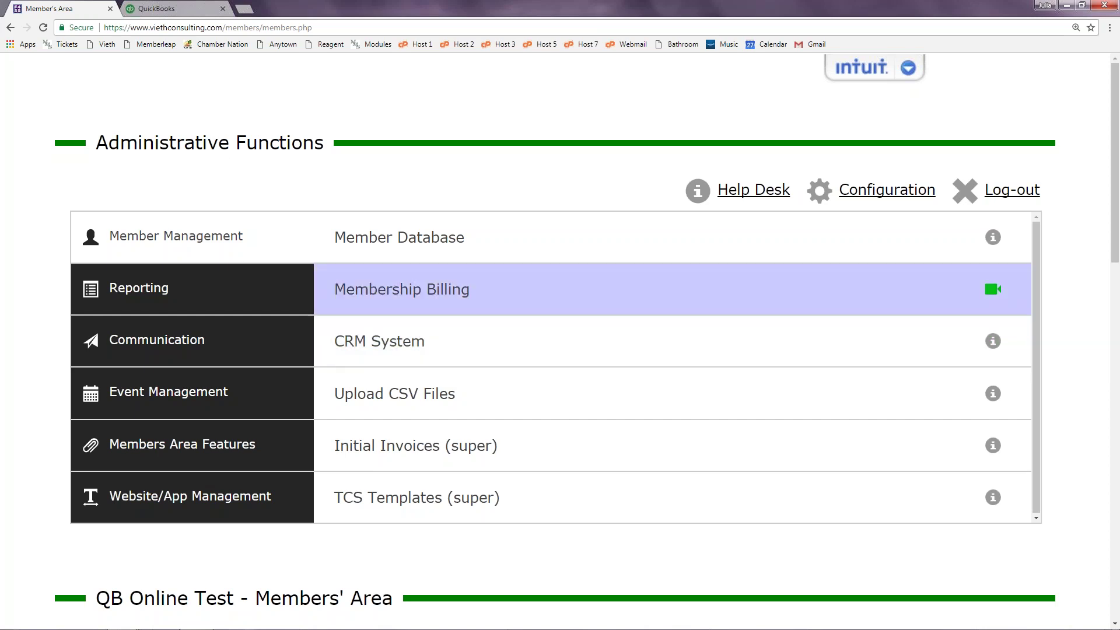
pyautogui.click(426, 292)
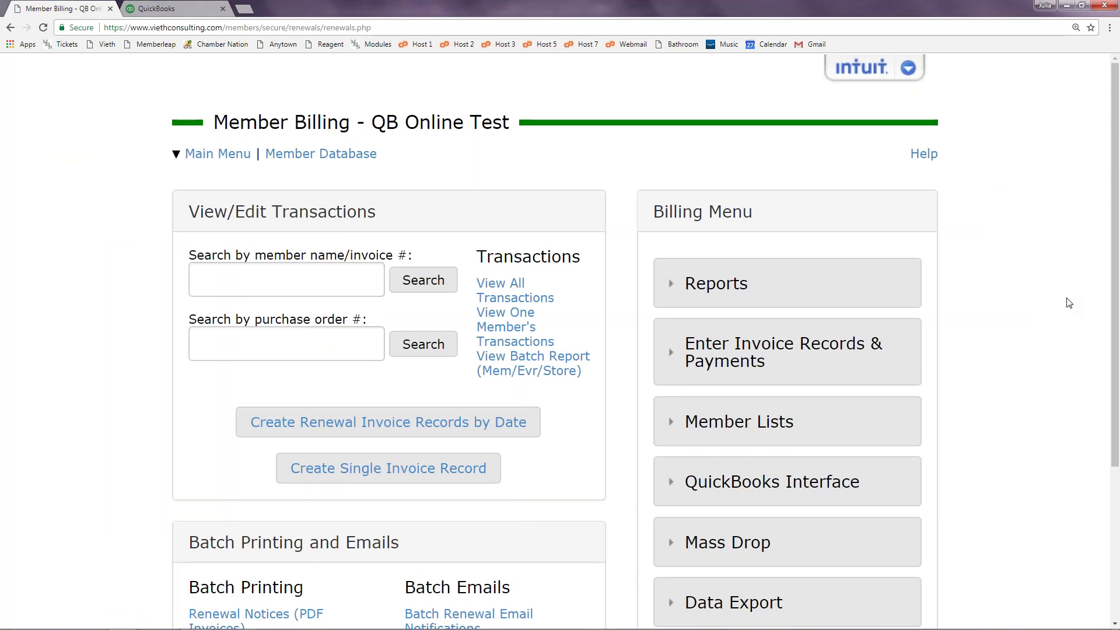
pyautogui.scroll(-2, 1068, 303)
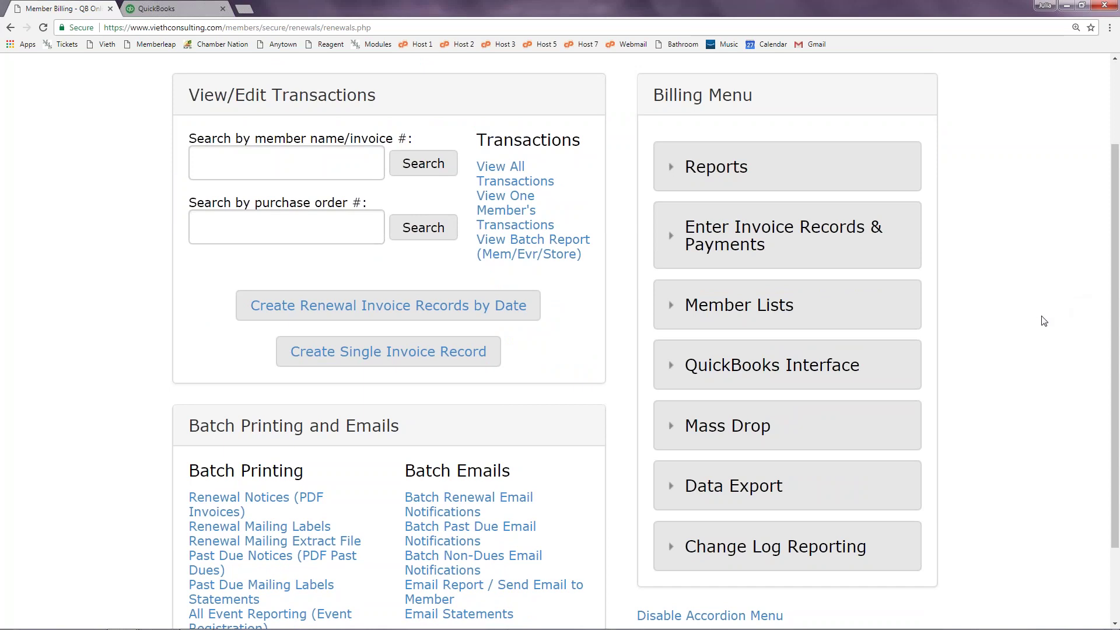
pyautogui.click(803, 372)
pyautogui.scroll(-2, 802, 376)
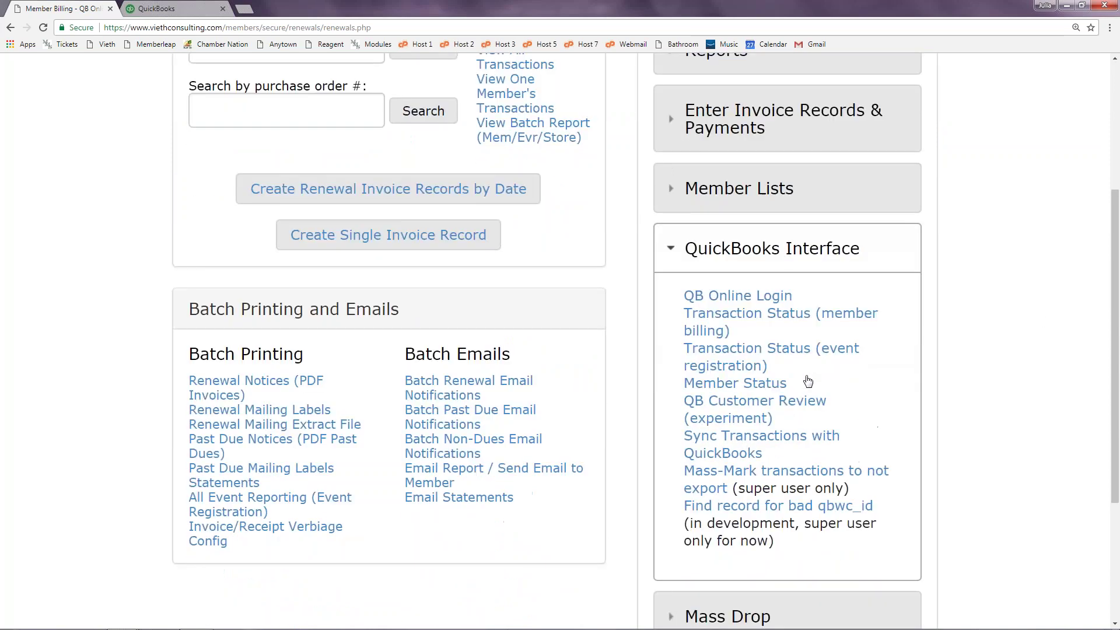
pyautogui.click(752, 391)
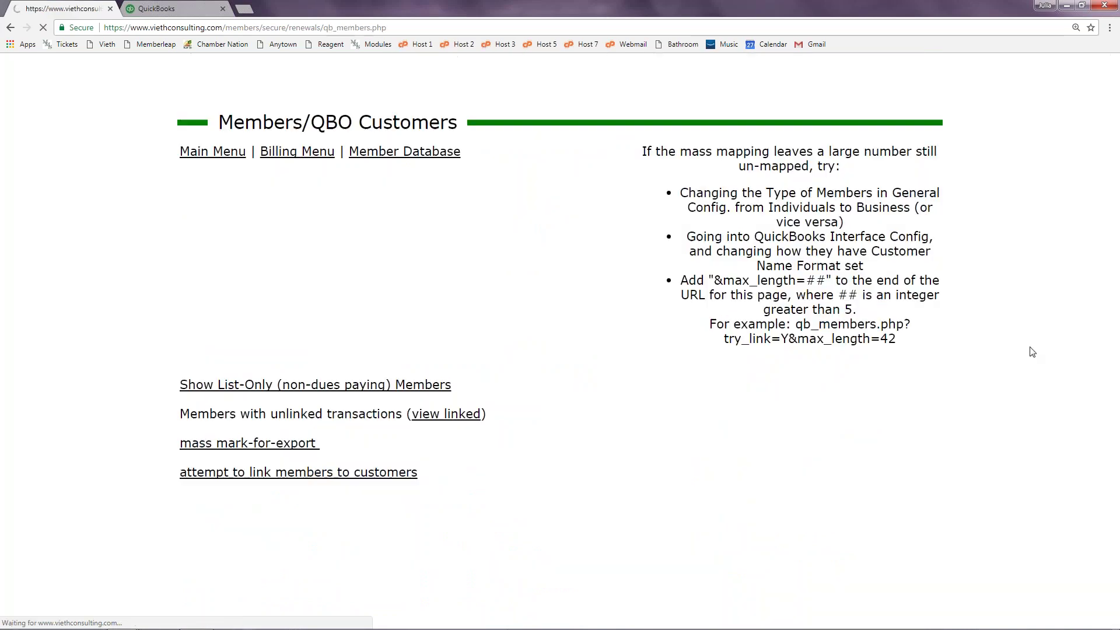
# - Examine which QB customer and customer ID are linked to each member in the Members/QBO Customers list
pyautogui.scroll(-4, 1043, 379)
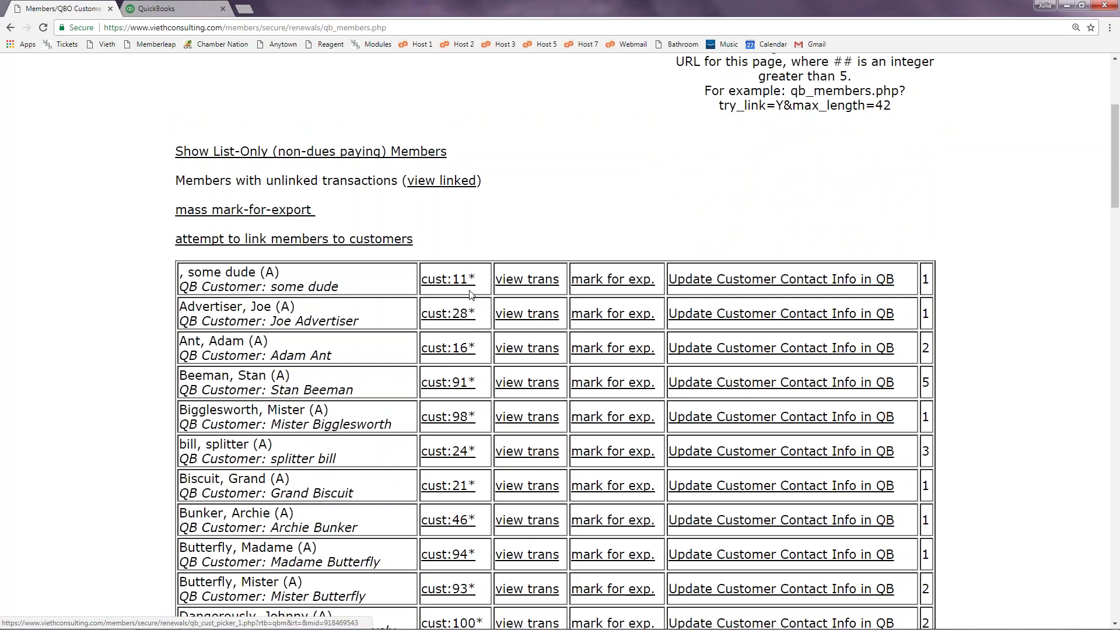
pyautogui.scroll(-4, 471, 295)
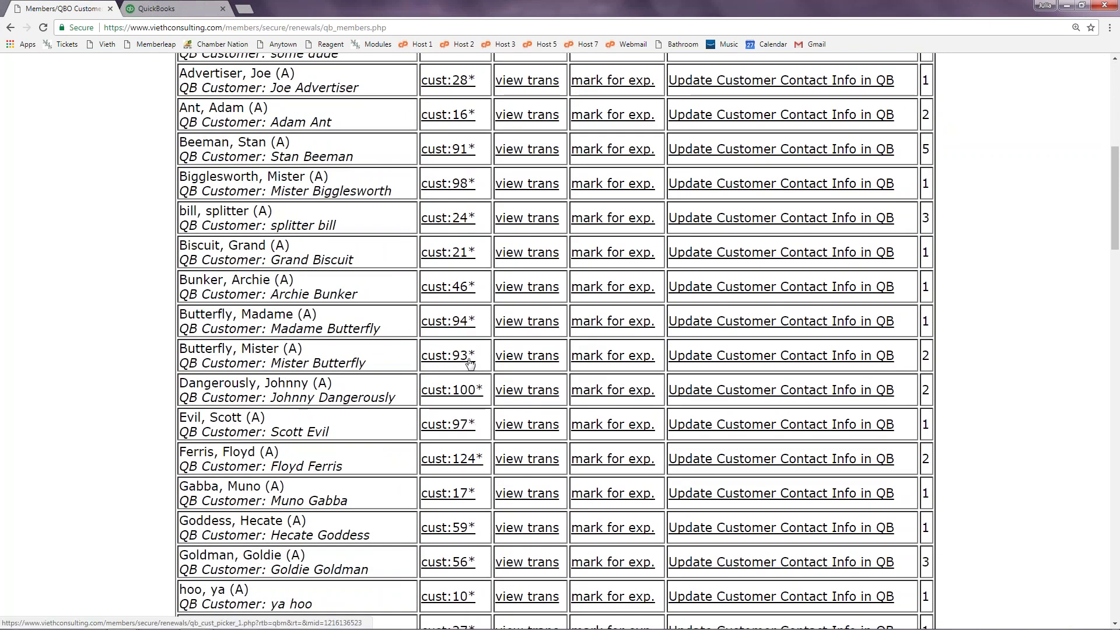
pyautogui.scroll(3, 470, 362)
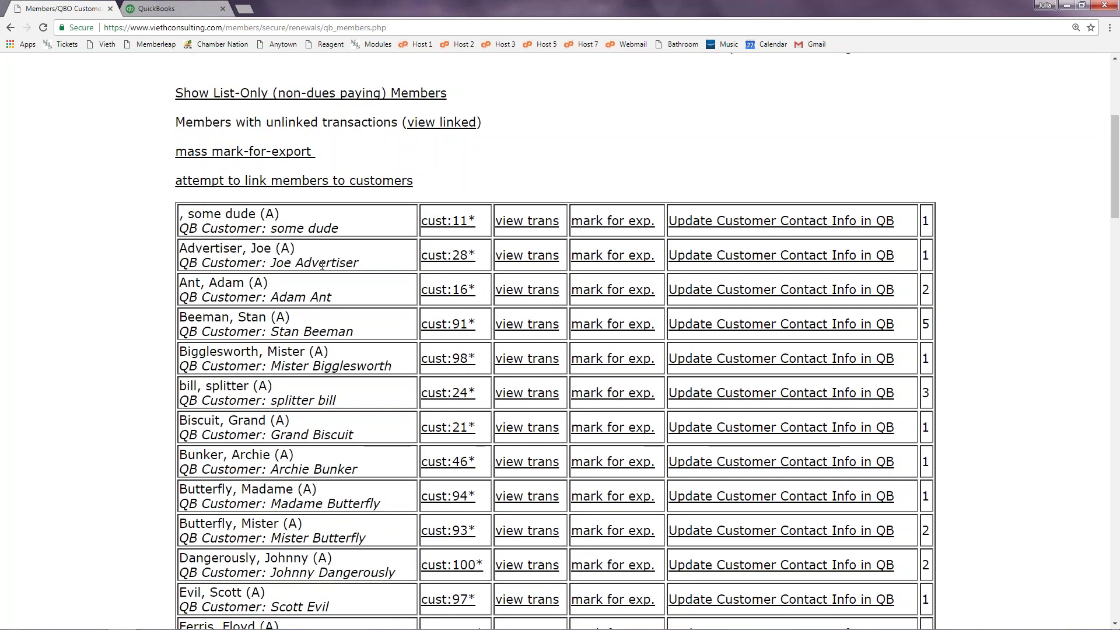
pyautogui.scroll(-2, 275, 267)
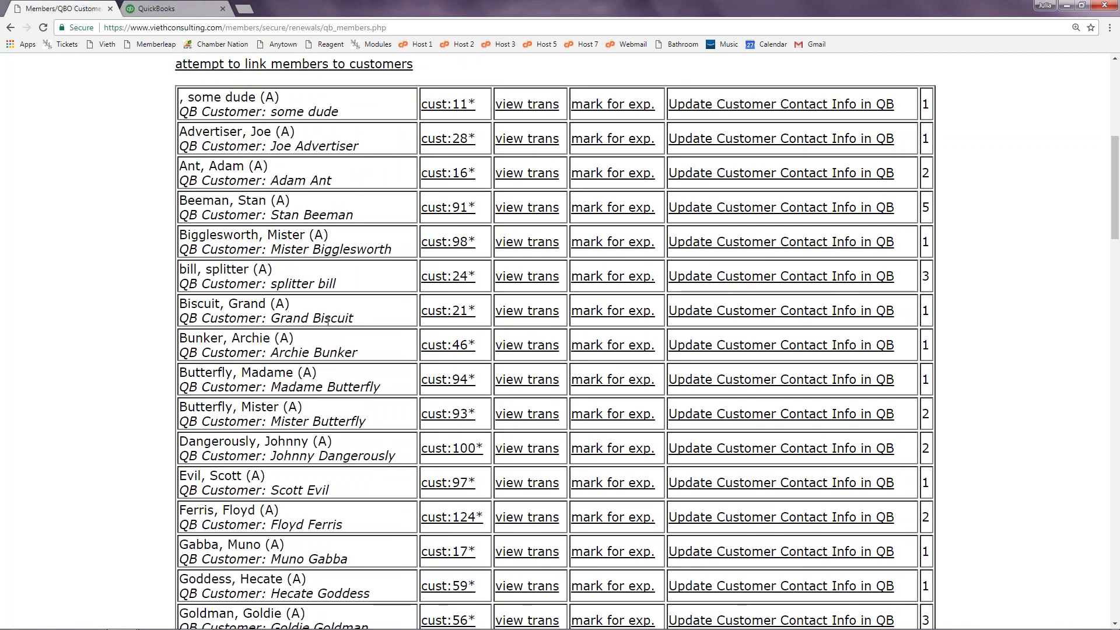
# - Open the first listed member's QB customer link to examine its customer search, and return to the billing menu
pyautogui.click(437, 111)
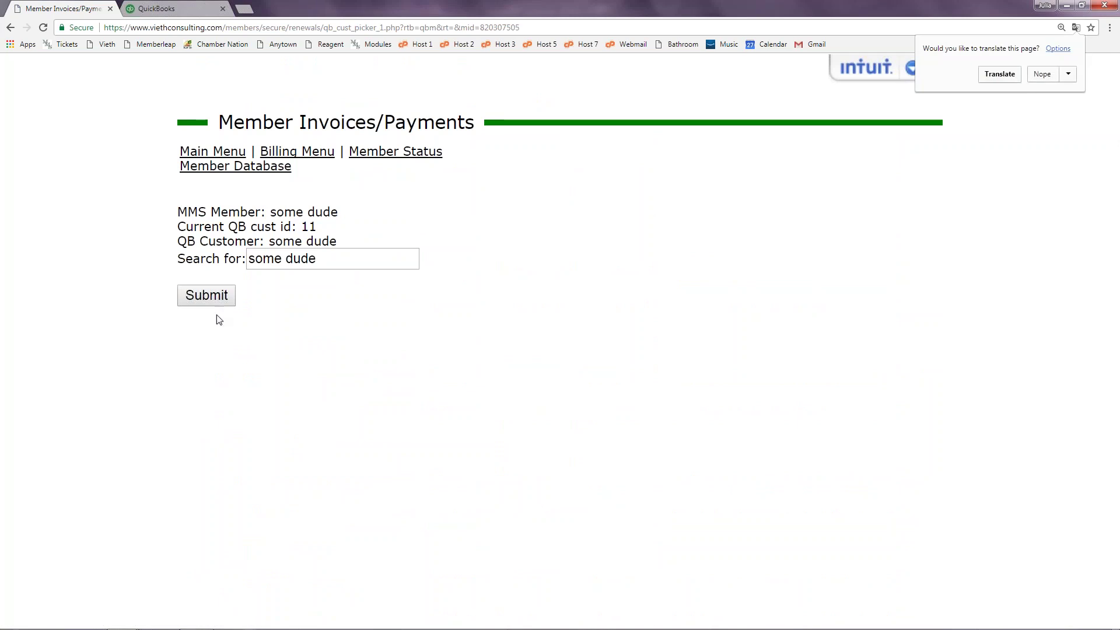
pyautogui.click(7, 30)
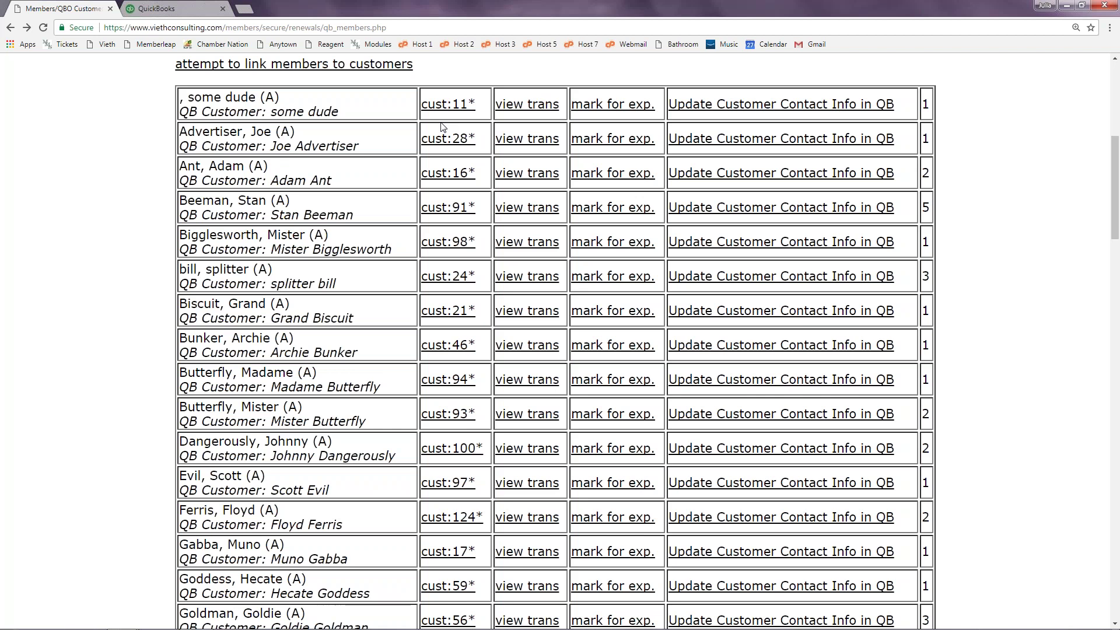
pyautogui.scroll(-4, 409, 324)
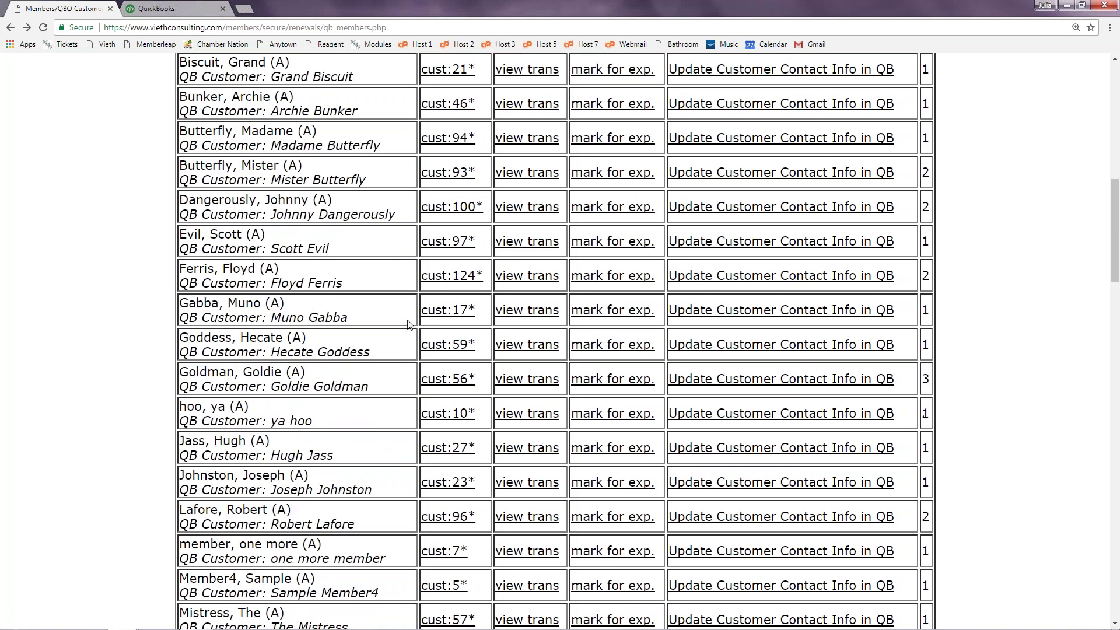
pyautogui.scroll(-5, 409, 324)
pyautogui.scroll(15, 408, 323)
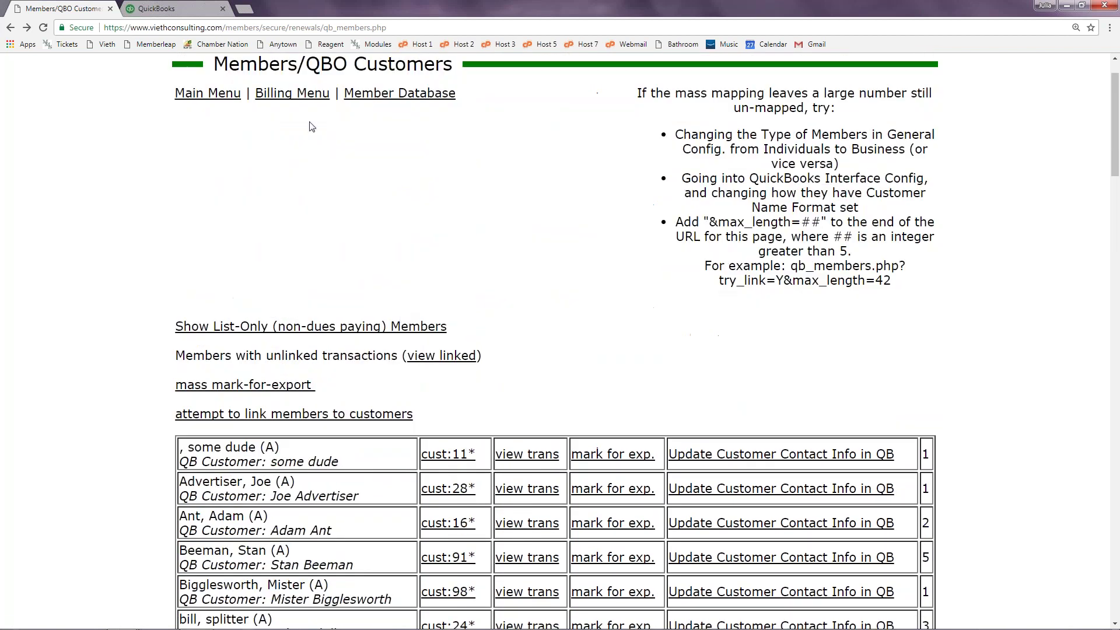
pyautogui.click(296, 95)
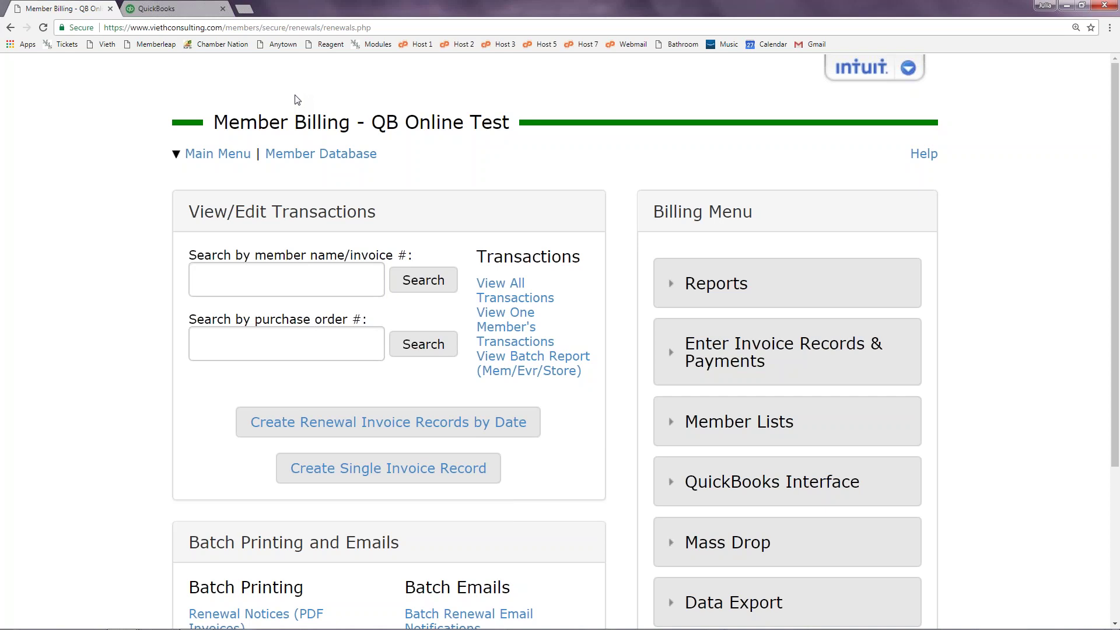
pyautogui.scroll(-2, 769, 382)
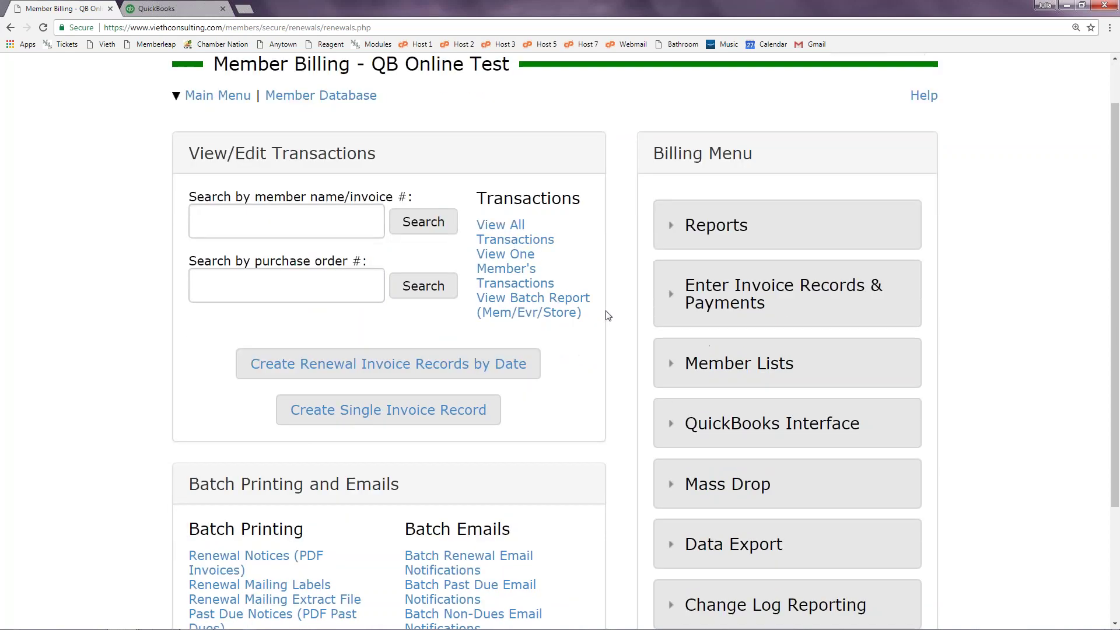
# - Open the QuickBooks Transaction Status list for member billing and examine the export and link status of the entries
pyautogui.click(789, 376)
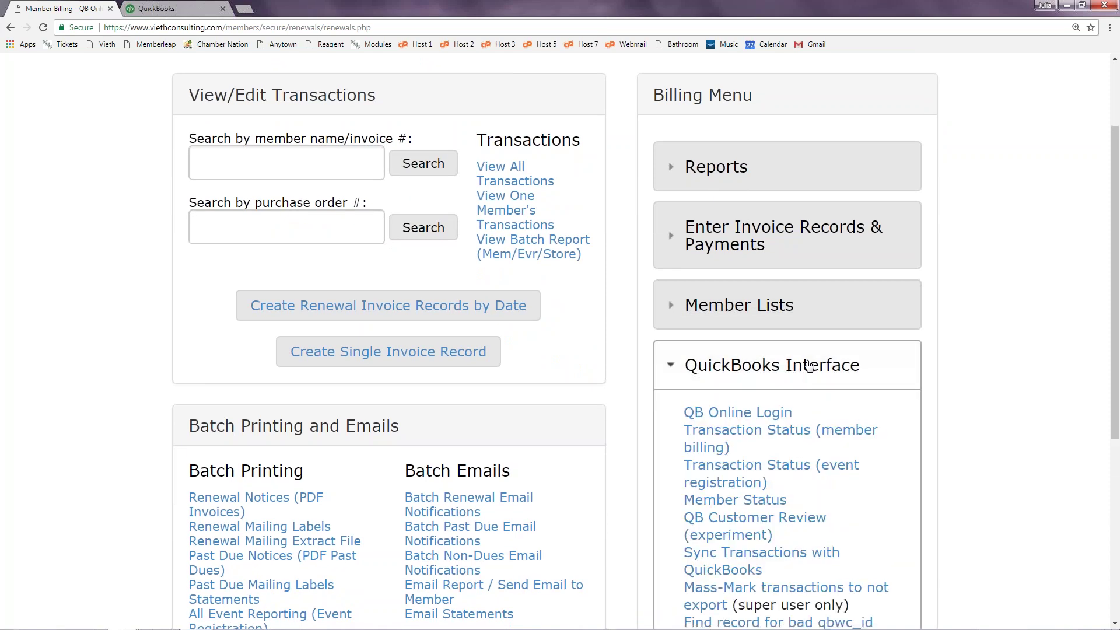
pyautogui.scroll(-1, 809, 366)
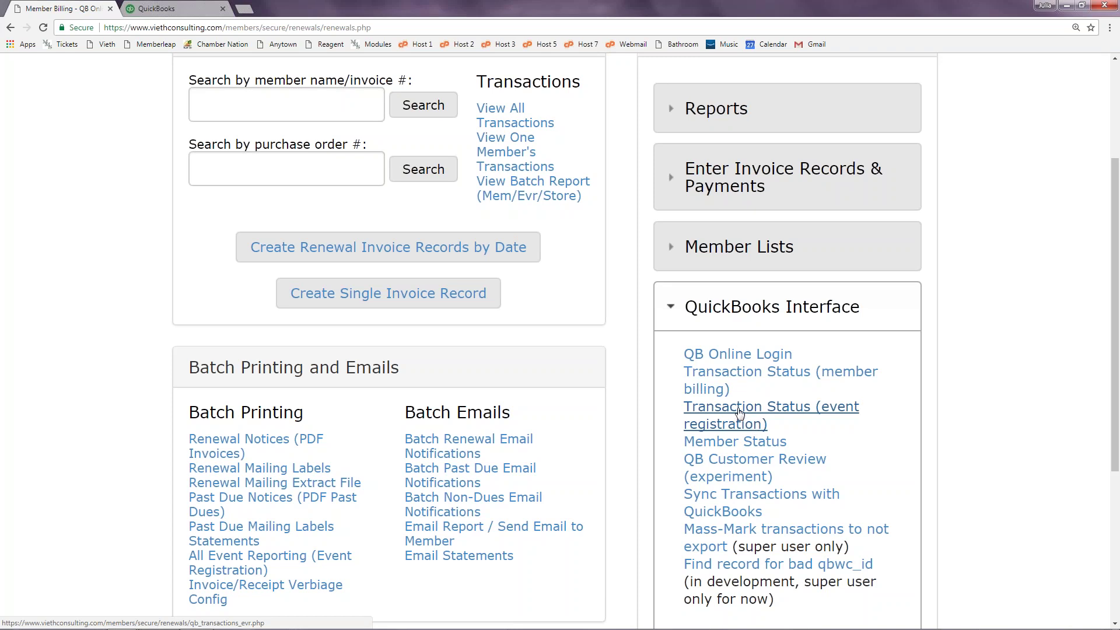
pyautogui.click(707, 388)
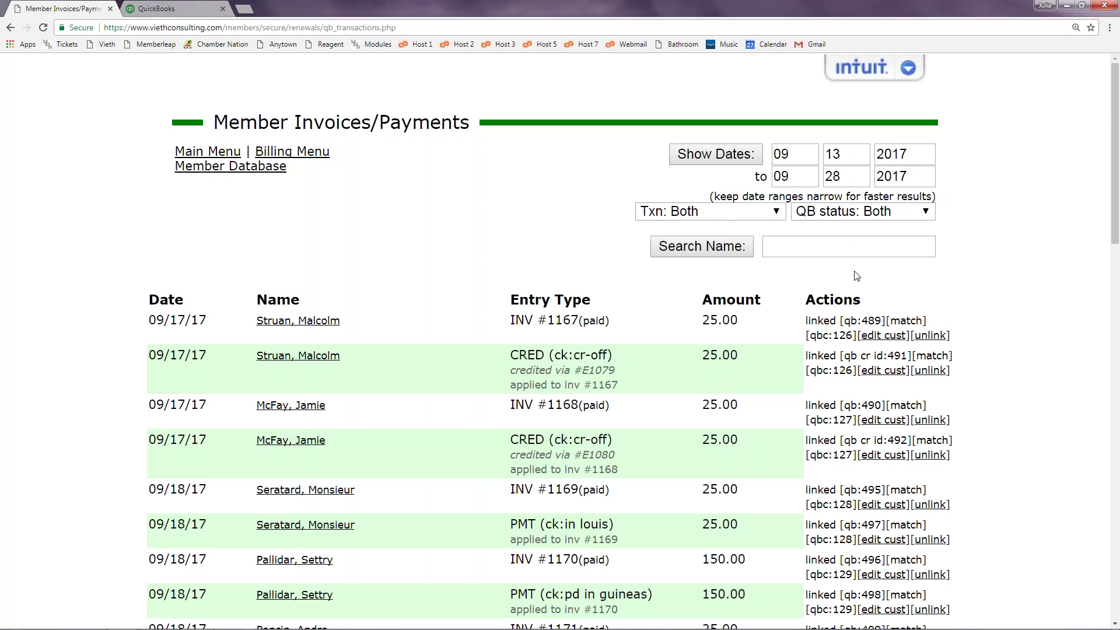
pyautogui.scroll(-15, 854, 274)
pyautogui.scroll(-3, 833, 302)
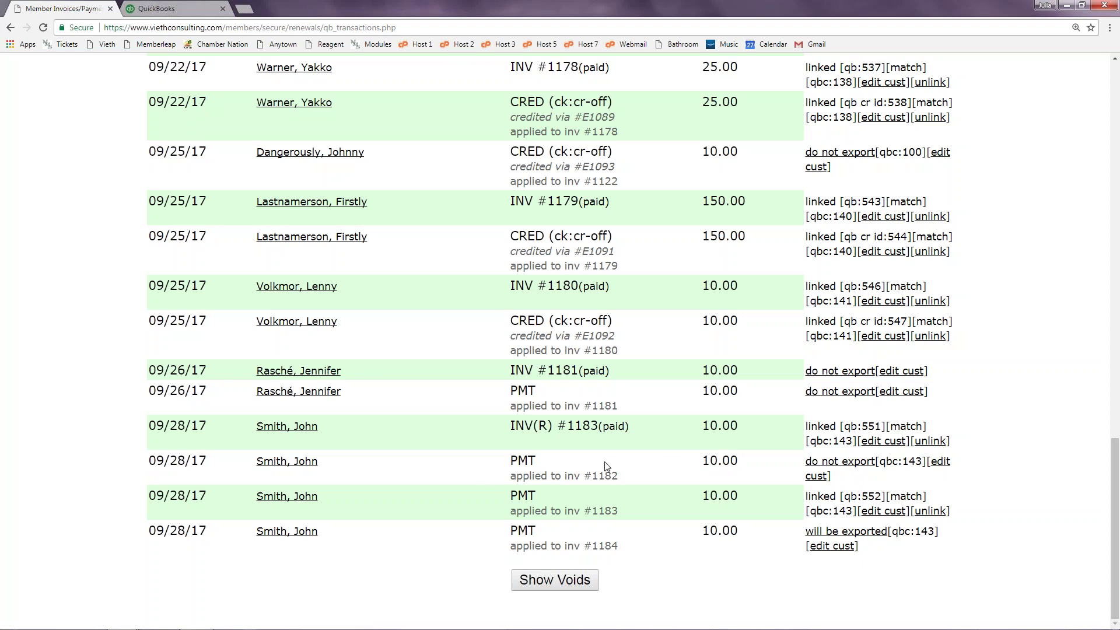
# - Mark the 09/28/17 payment applied to invoice #1182 for export and set it back to do not export
pyautogui.click(849, 465)
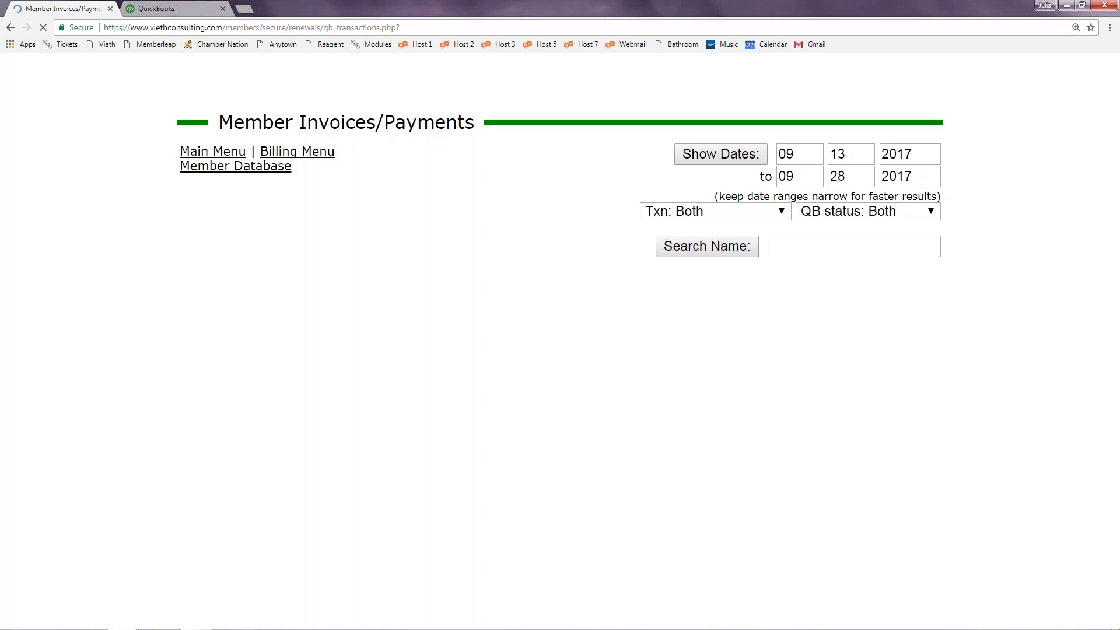
pyautogui.scroll(-15, 560, 315)
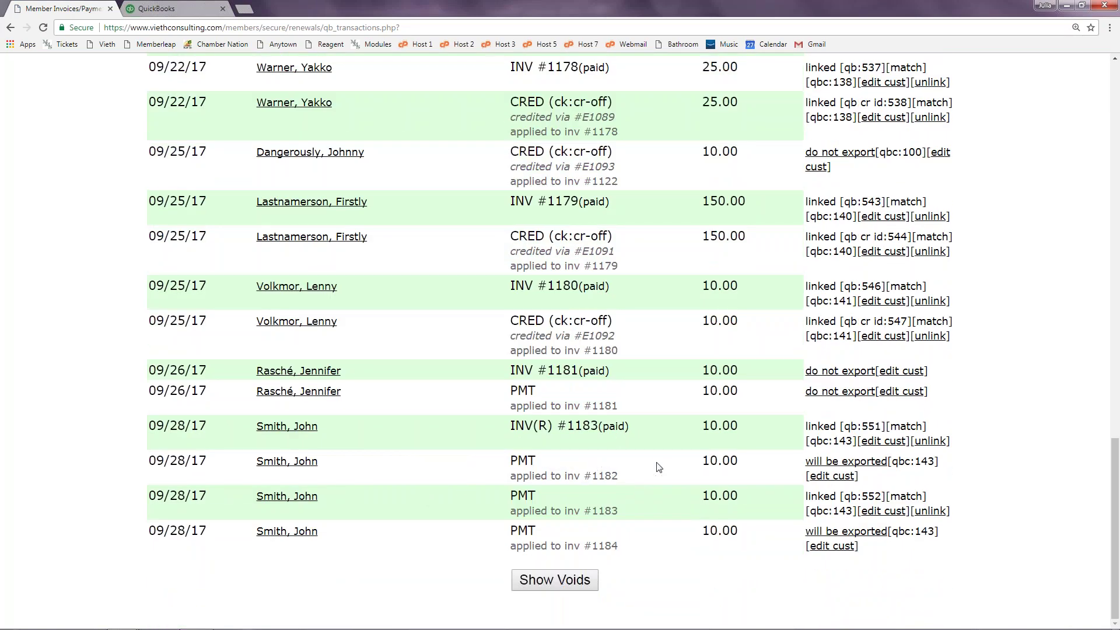
pyautogui.click(867, 467)
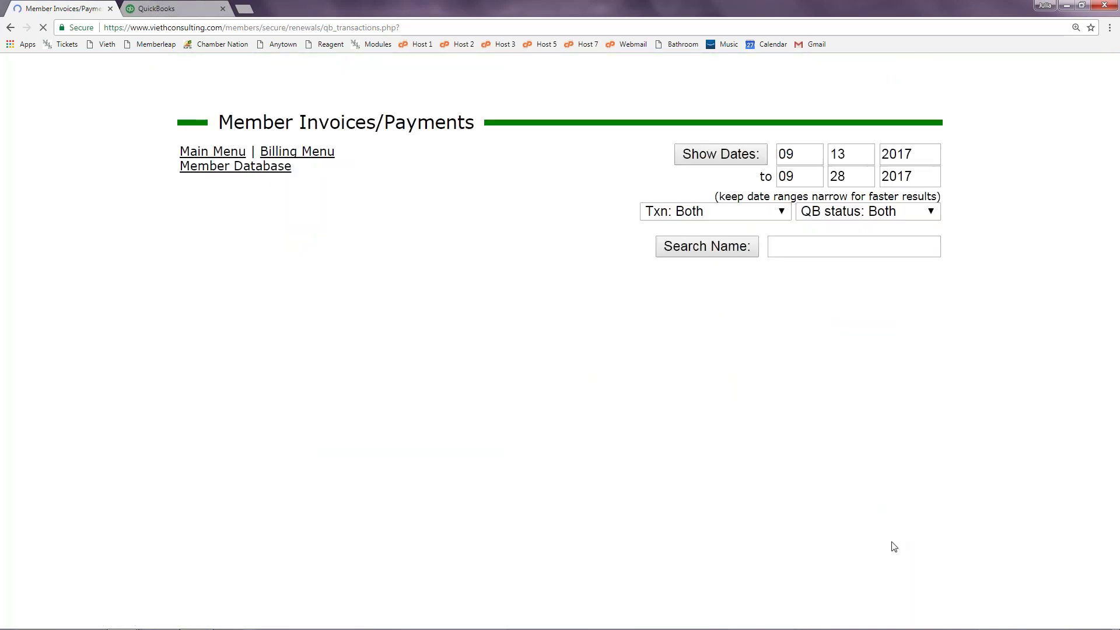
pyautogui.scroll(-15, 832, 462)
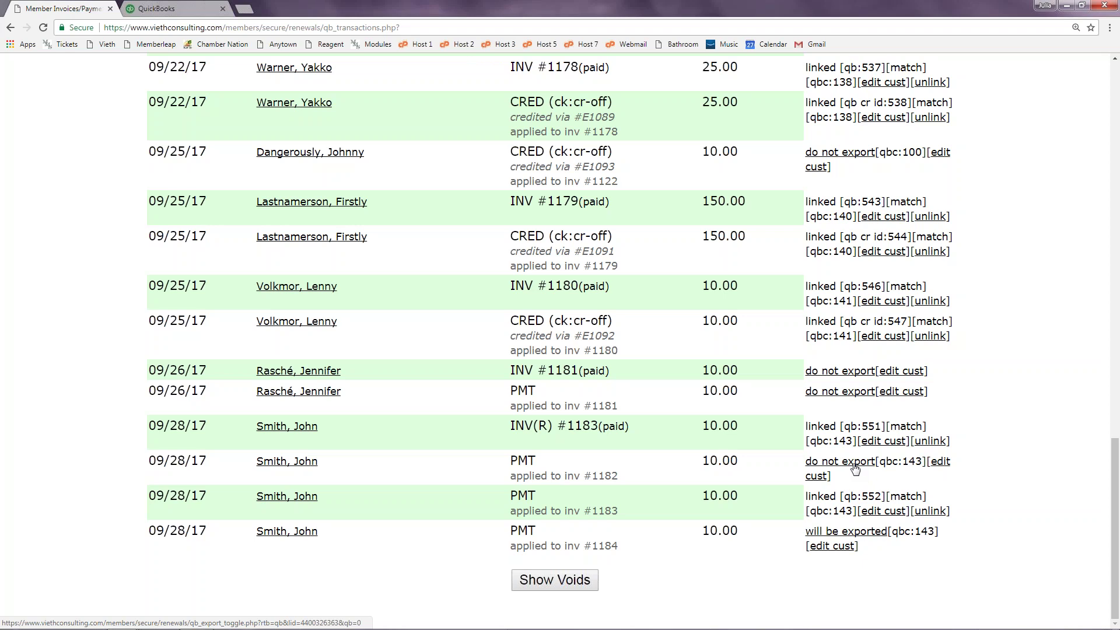
pyautogui.click(853, 466)
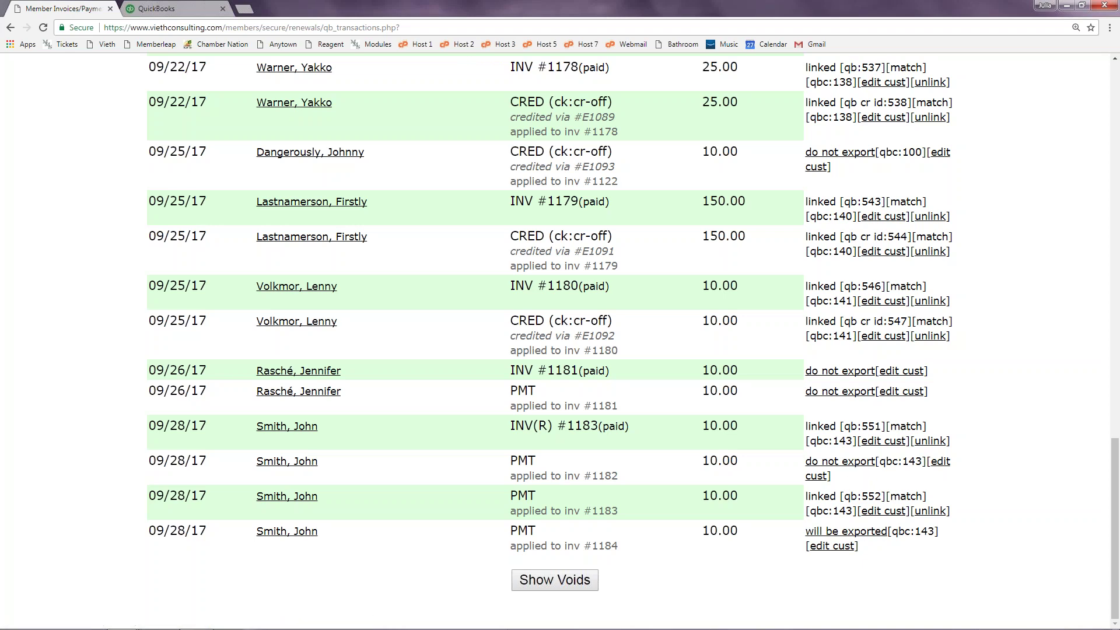
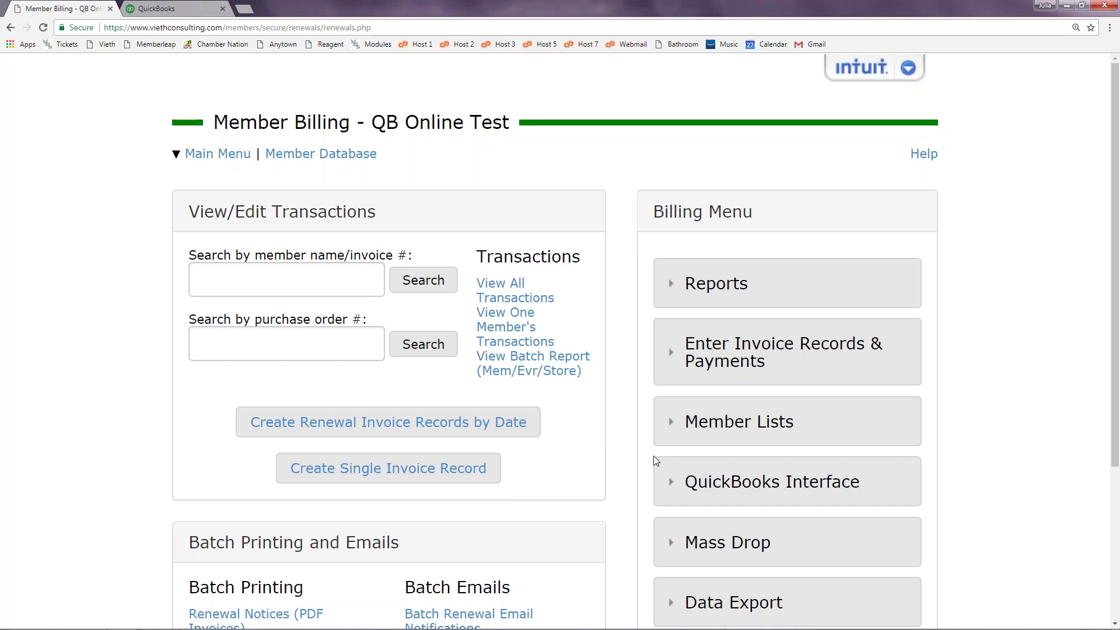
# - Open Sync Transactions with QuickBooks from the billing menu, review the listed invoices and payments, and run the sync to its end
pyautogui.scroll(-2, 652, 458)
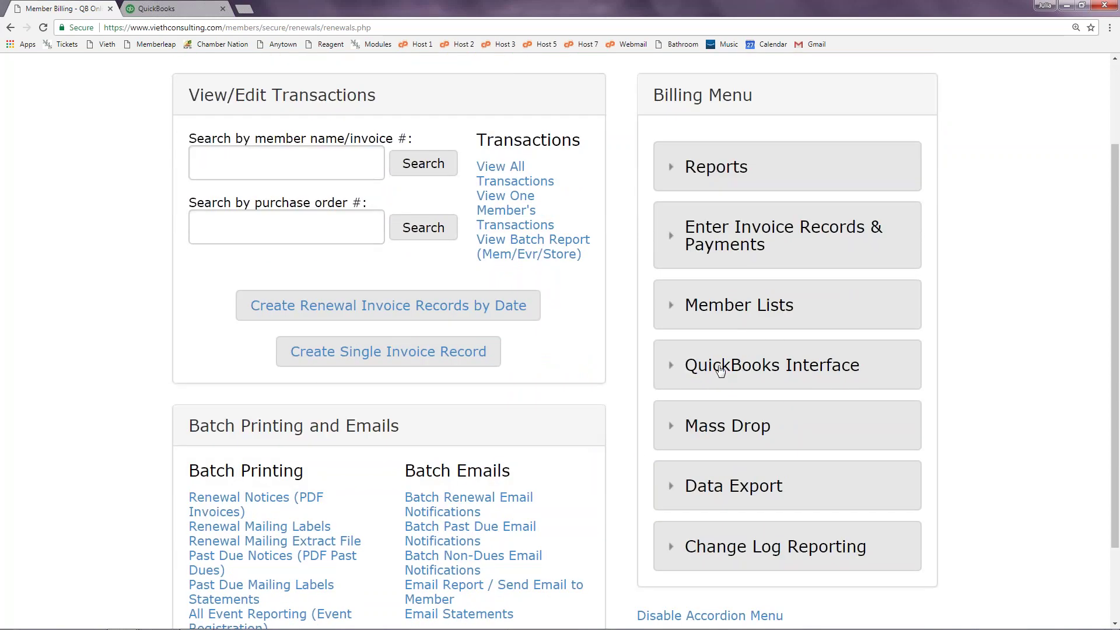
pyautogui.click(788, 366)
pyautogui.scroll(-2, 862, 432)
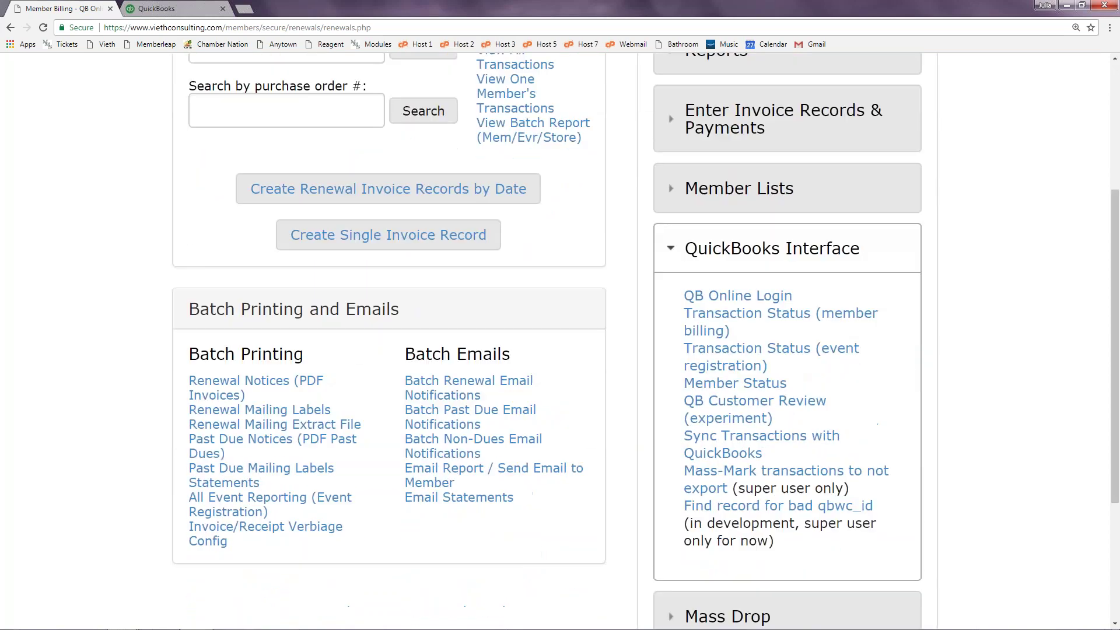
pyautogui.click(732, 453)
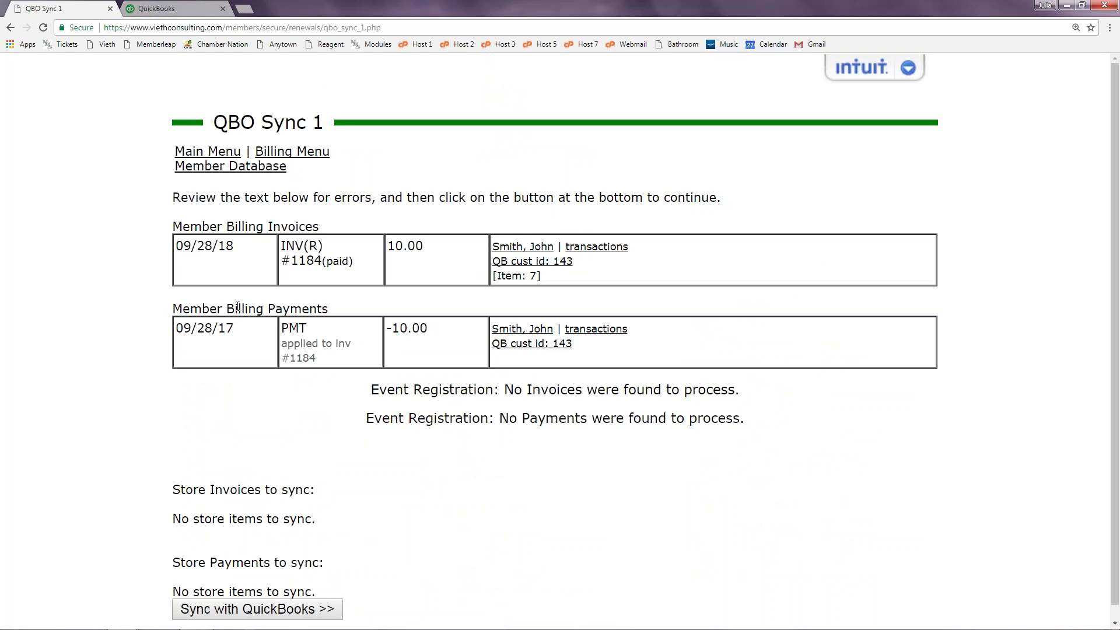
pyautogui.scroll(-1, 323, 323)
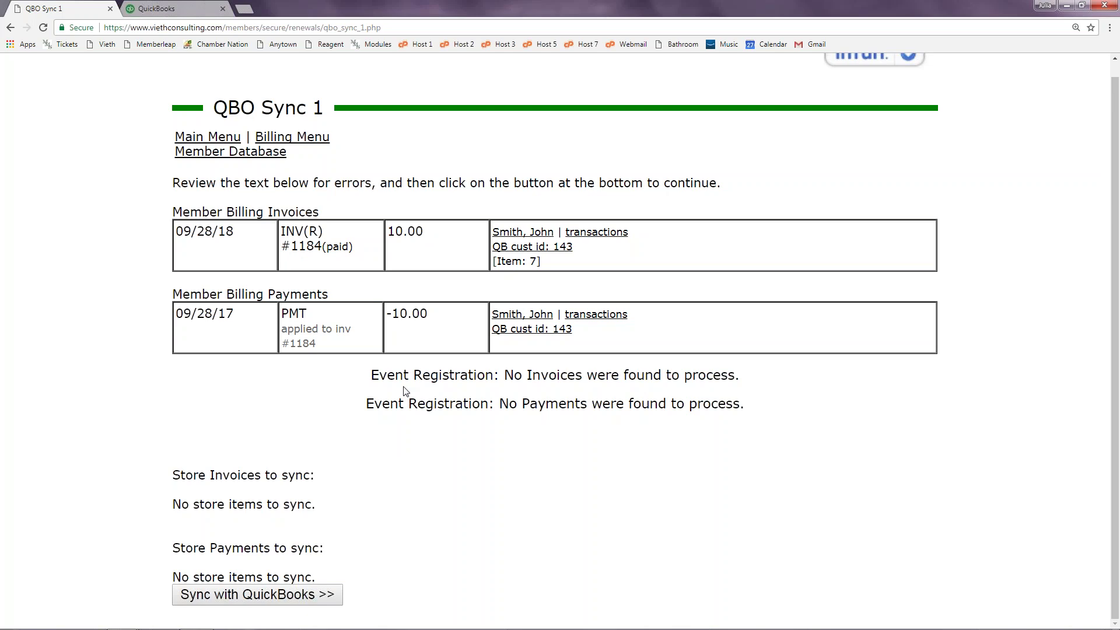
pyautogui.click(265, 601)
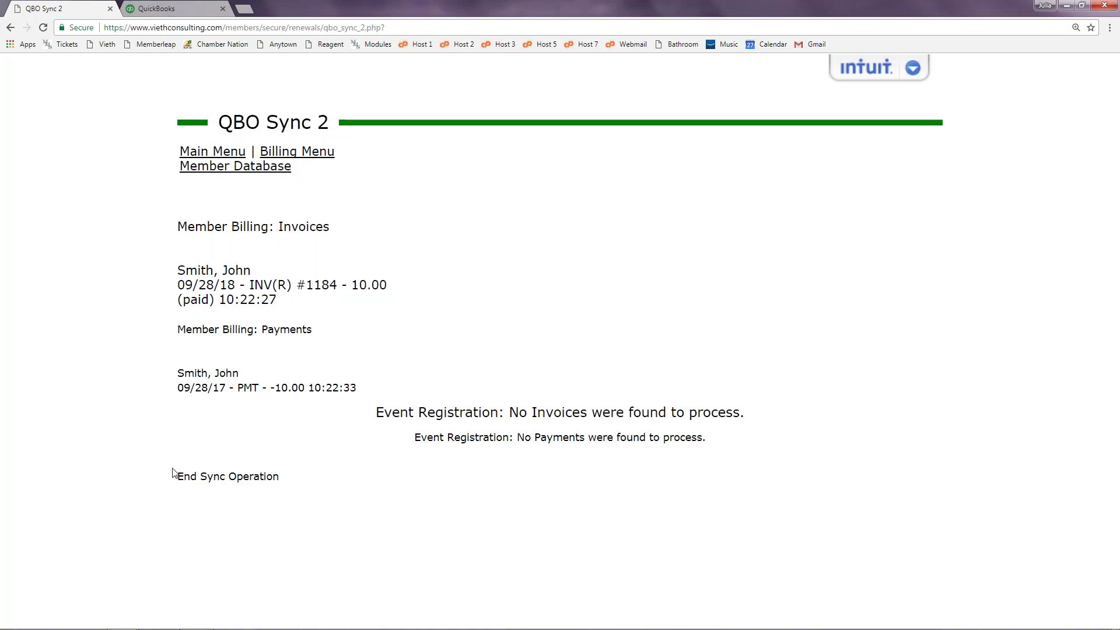
pyautogui.moveTo(175, 474); pyautogui.dragTo(281, 477)
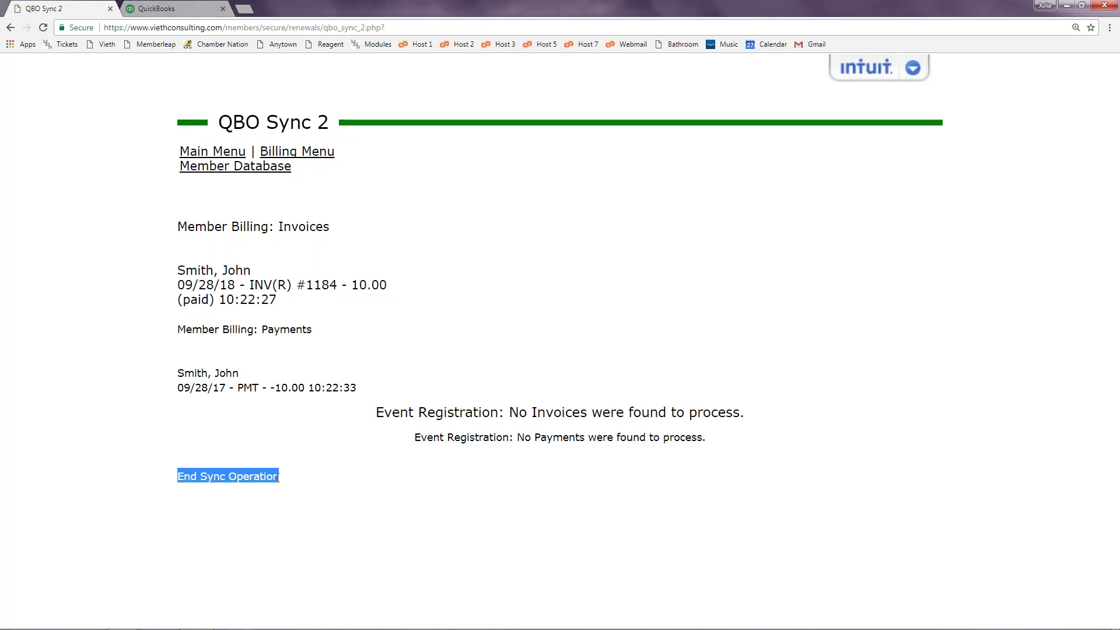
pyautogui.click(305, 485)
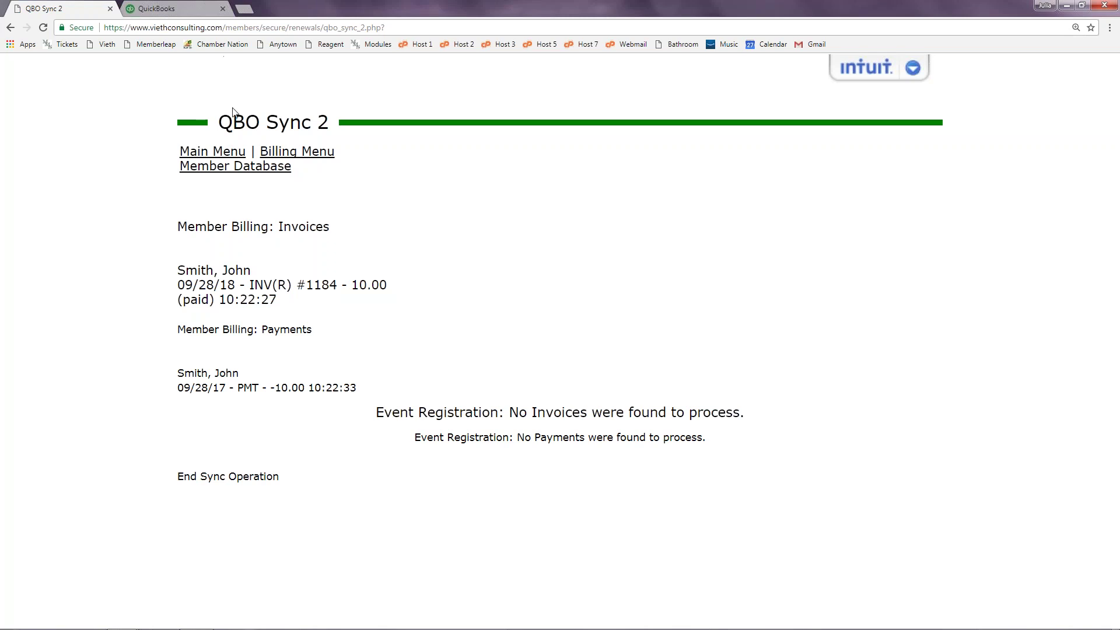
# - Reopen Sync Transactions with QuickBooks from the billing menu to check for transactions still waiting to sync
pyautogui.click(309, 158)
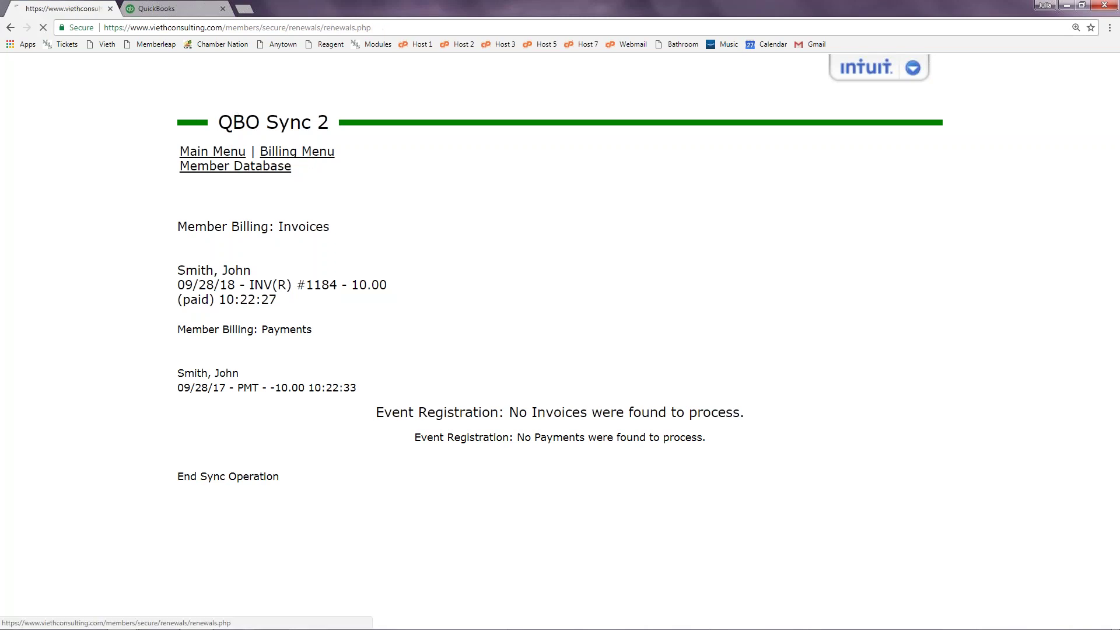
pyautogui.scroll(-2, 732, 377)
pyautogui.click(732, 377)
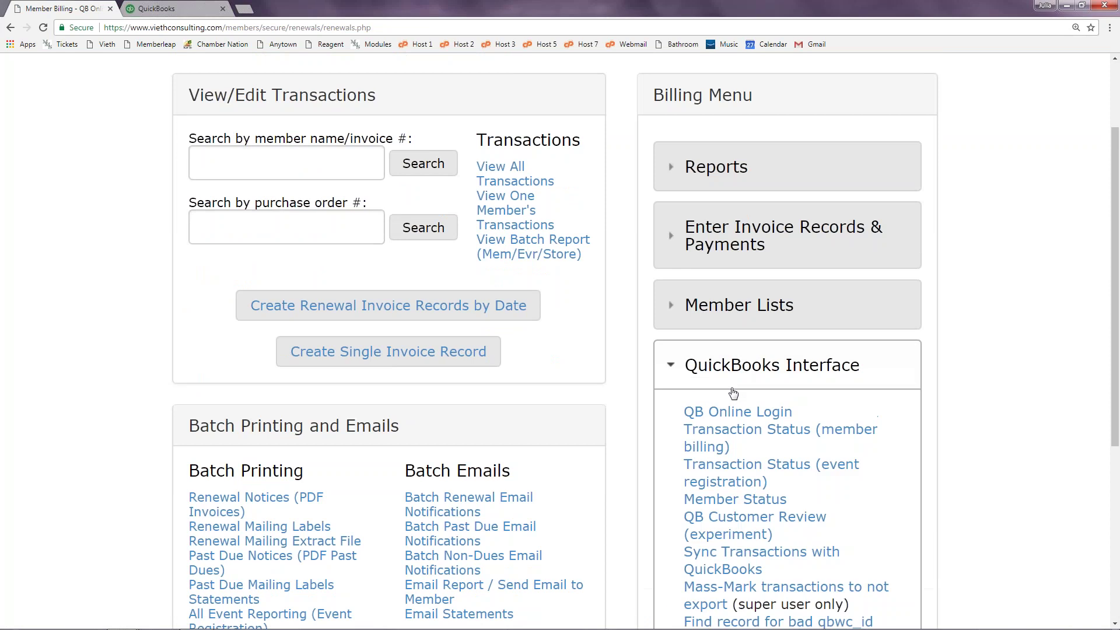
pyautogui.click(739, 561)
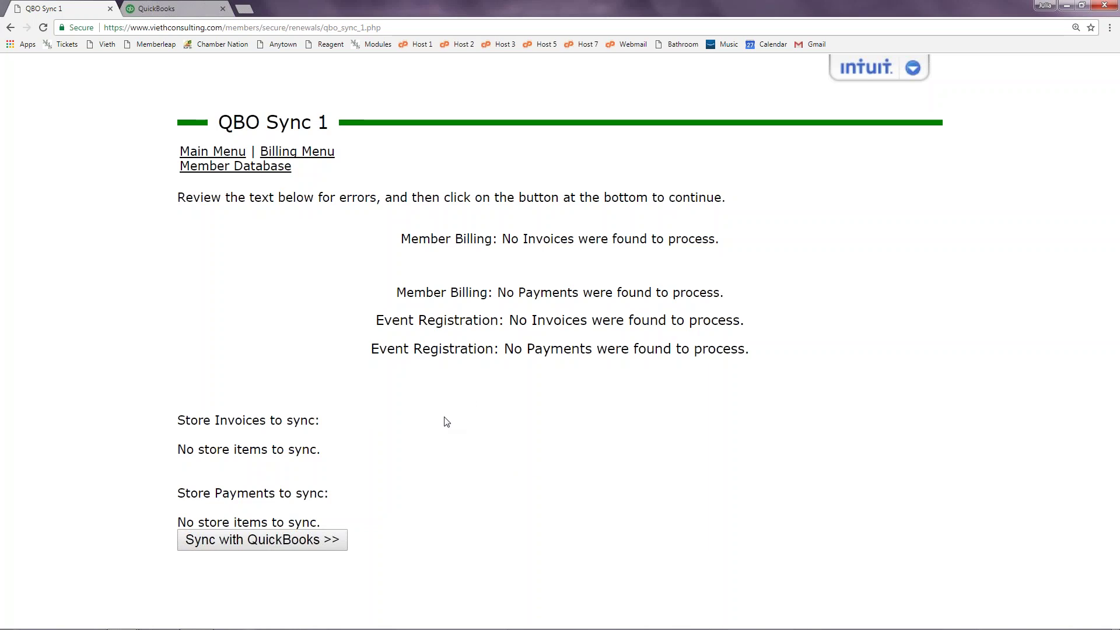
# - Search member billing by the synced member's last name and open the member's invoices and payments to examine their QB status markers
pyautogui.click(313, 155)
pyautogui.click(324, 281)
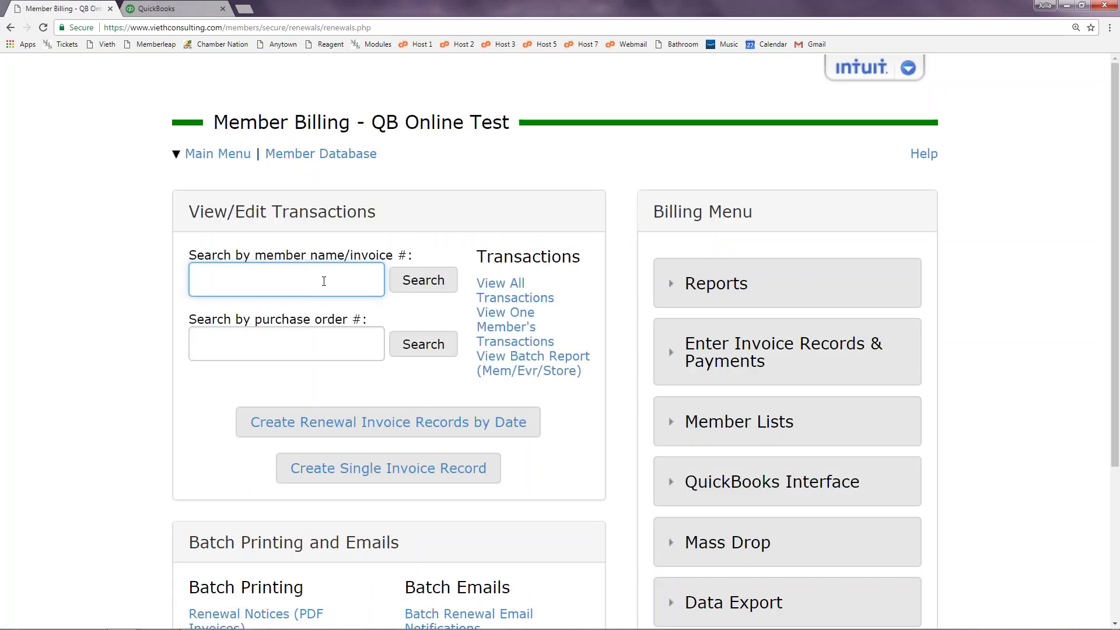
pyautogui.write('Smith')
pyautogui.press('Return')
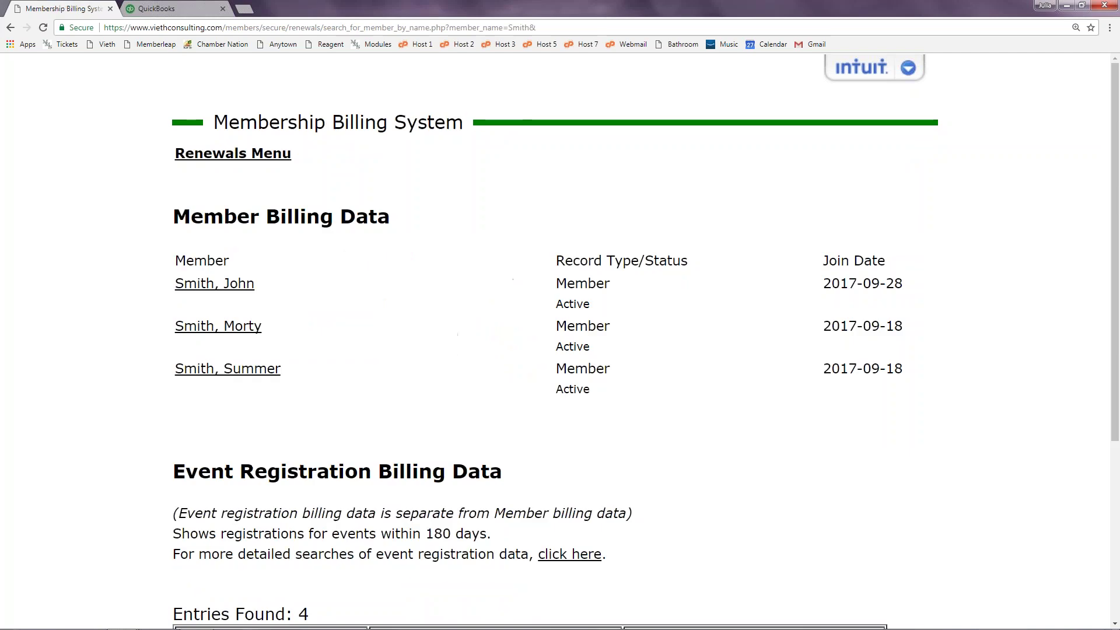
pyautogui.click(223, 283)
pyautogui.scroll(-2, 447, 334)
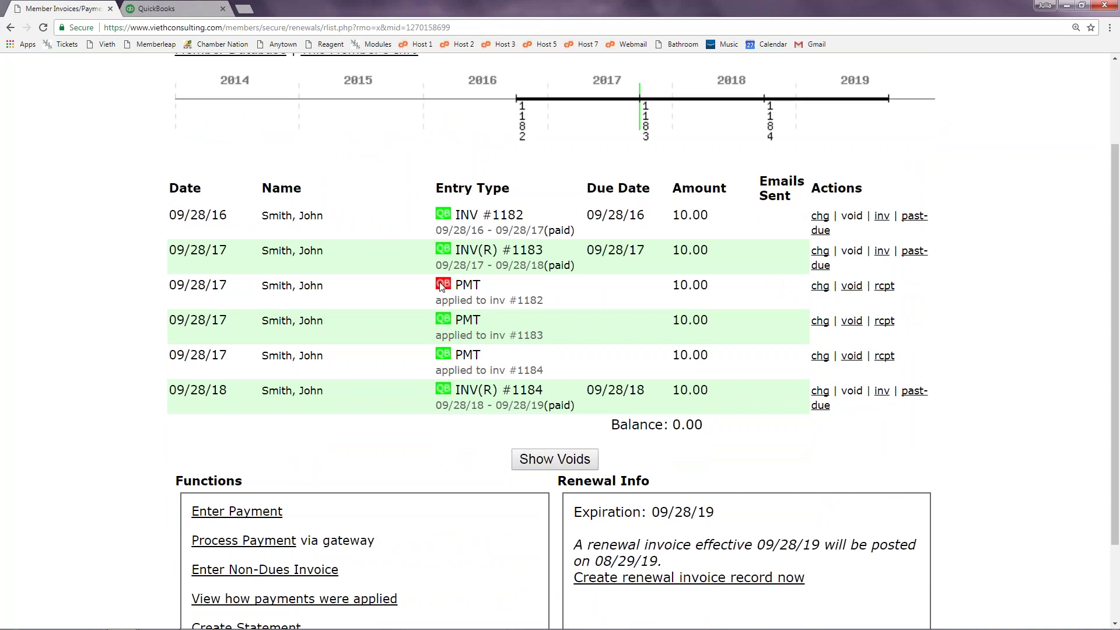
pyautogui.scroll(1, 443, 290)
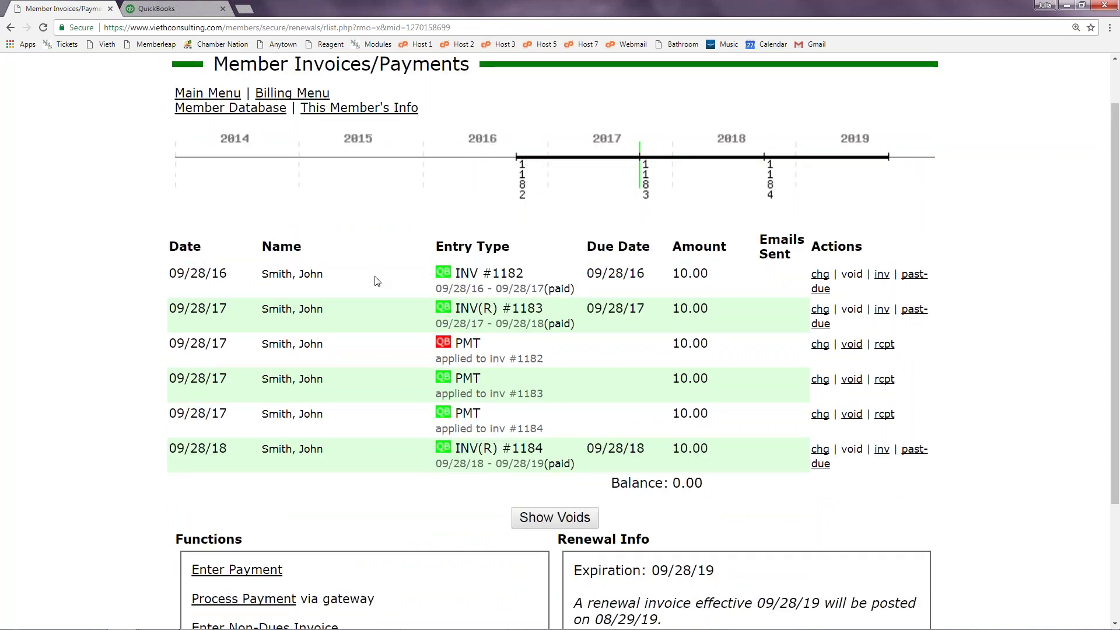
# - Switch to QuickBooks Online, search the sales customers by the same last name, and open the matching customer's transaction list
pyautogui.click(169, 8)
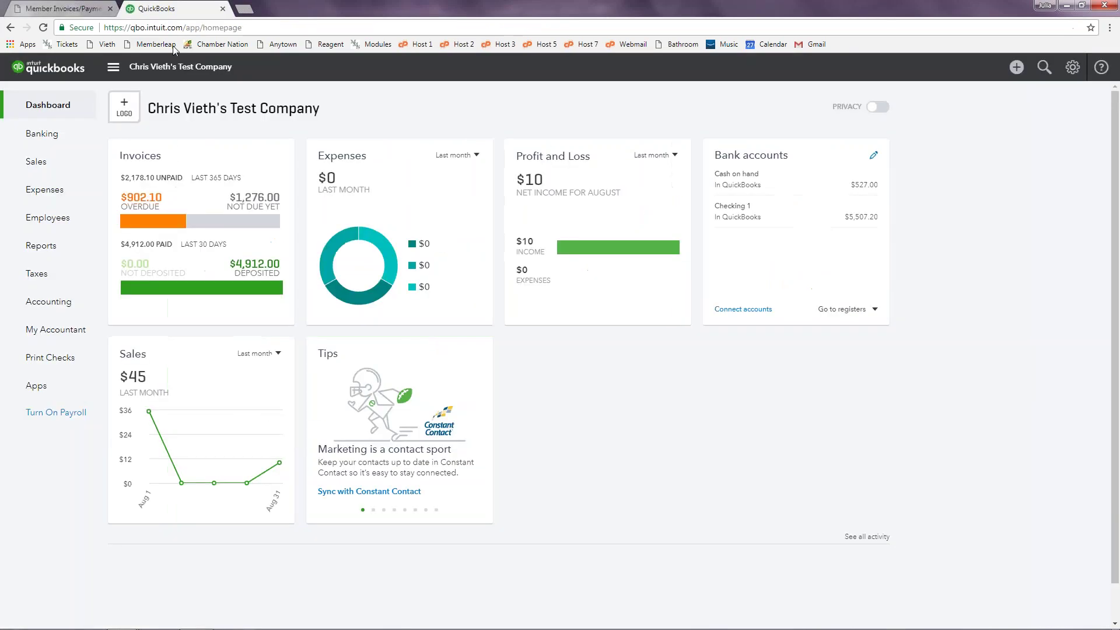
pyautogui.click(42, 171)
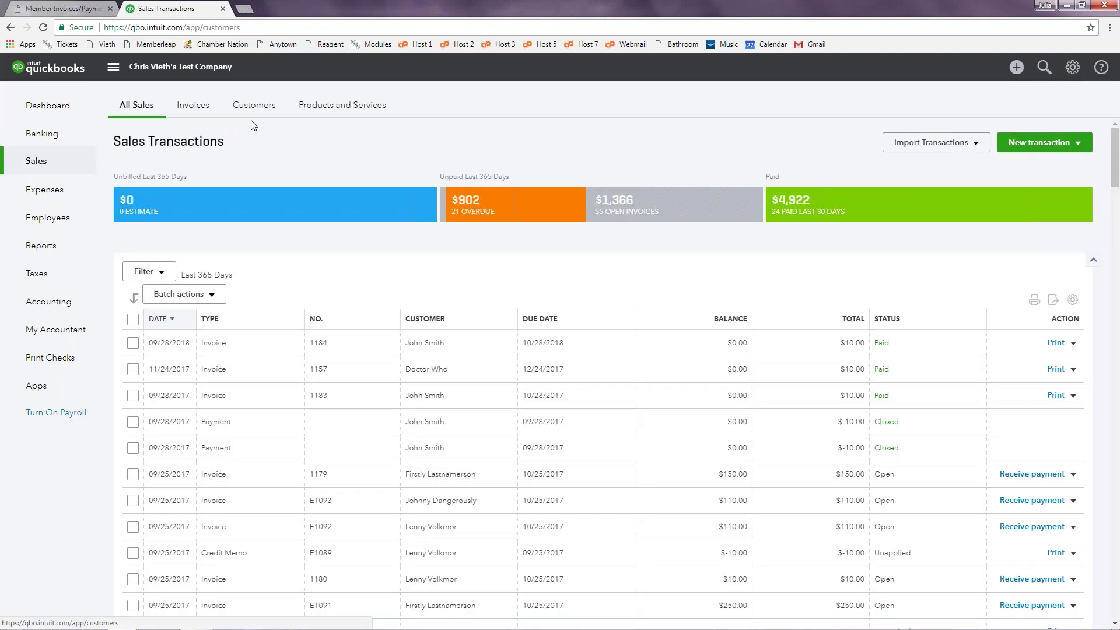
pyautogui.click(253, 111)
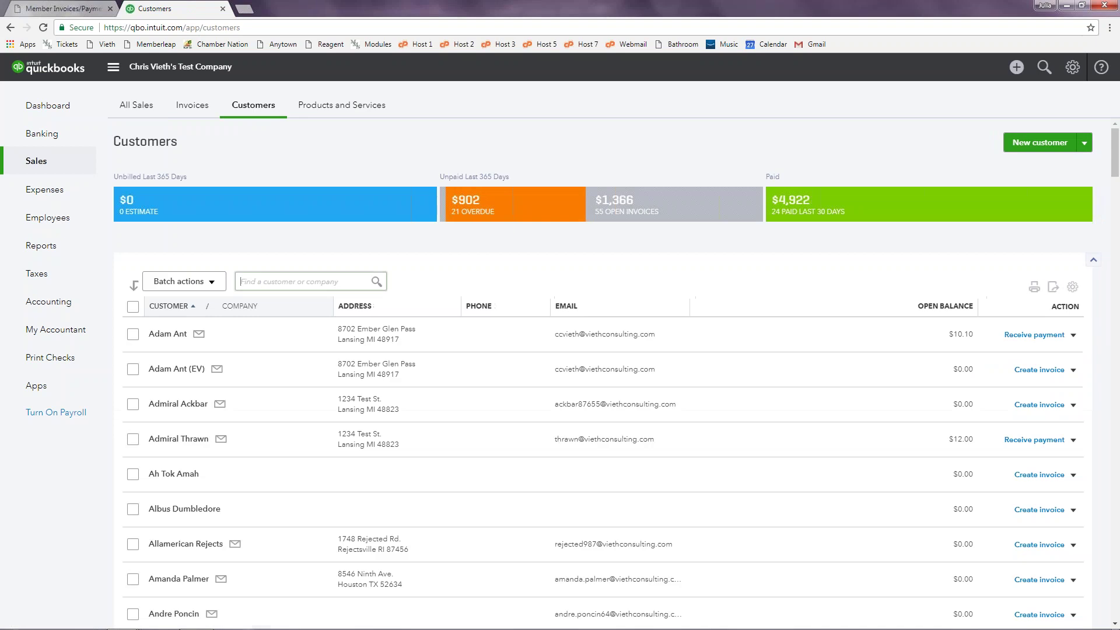
pyautogui.write('Smith')
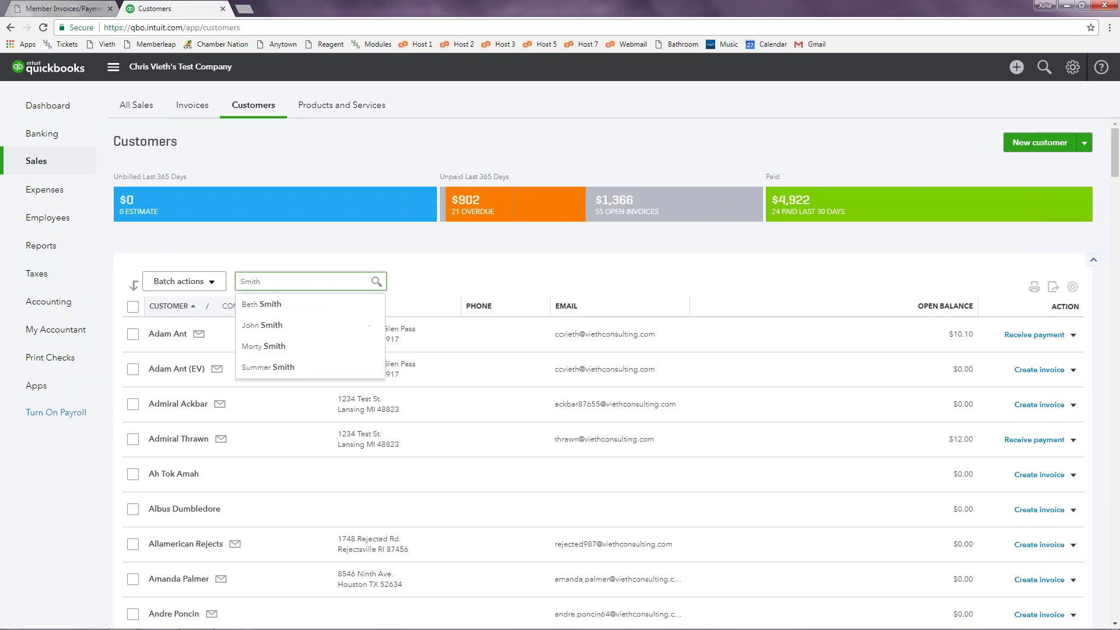
pyautogui.click(369, 325)
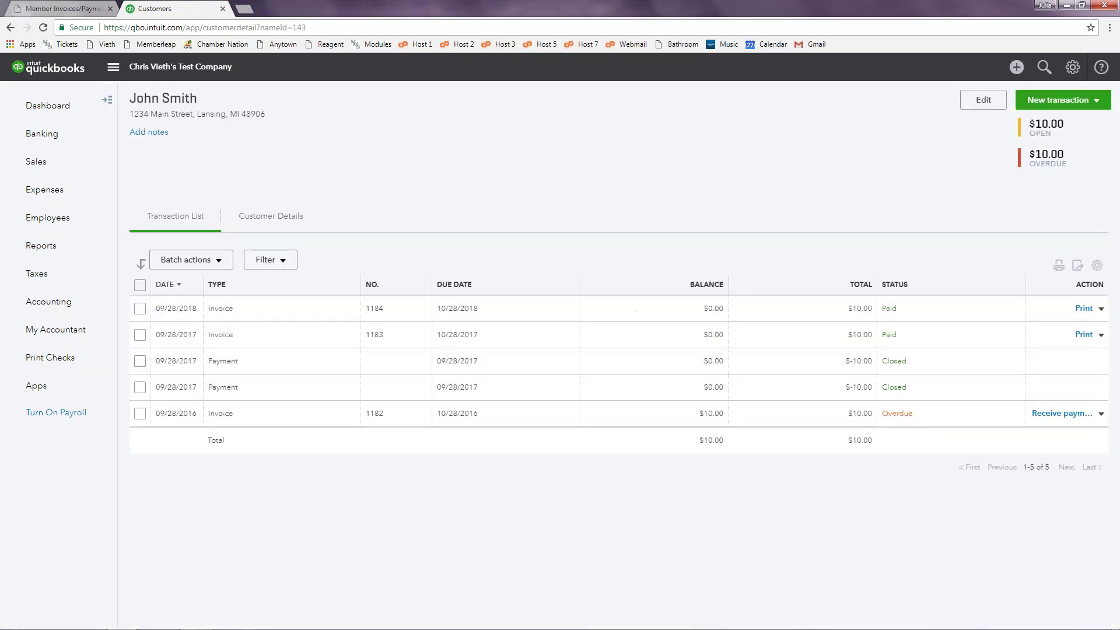
# - Compare the member's billing invoices and payments with the customer's transactions in QuickBooks Online, and return to the member system's main menu
pyautogui.click(64, 8)
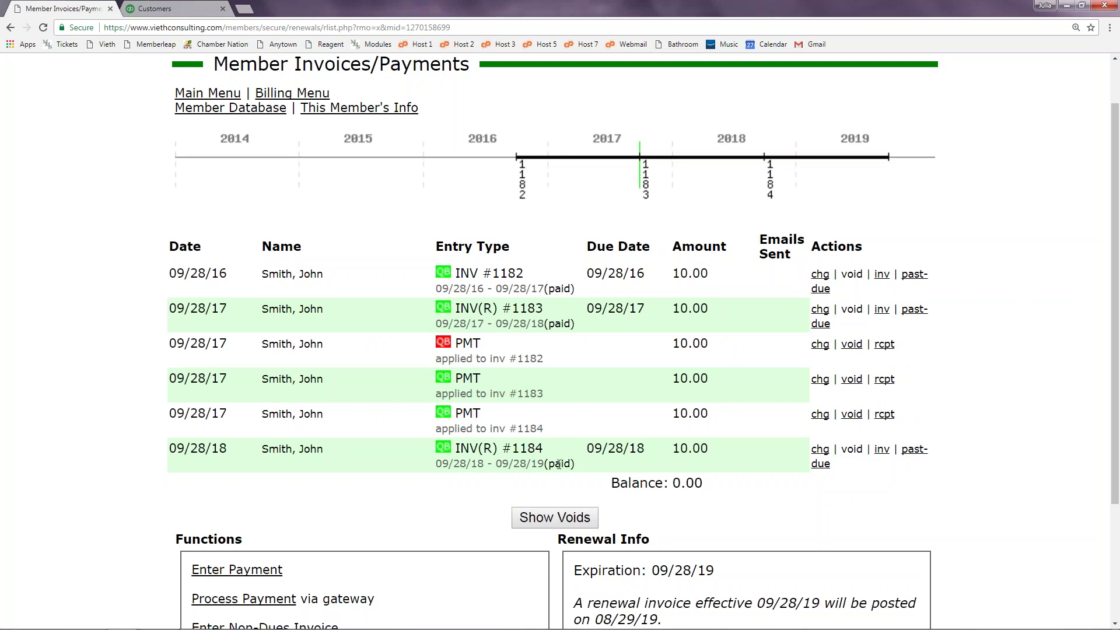
pyautogui.click(139, 7)
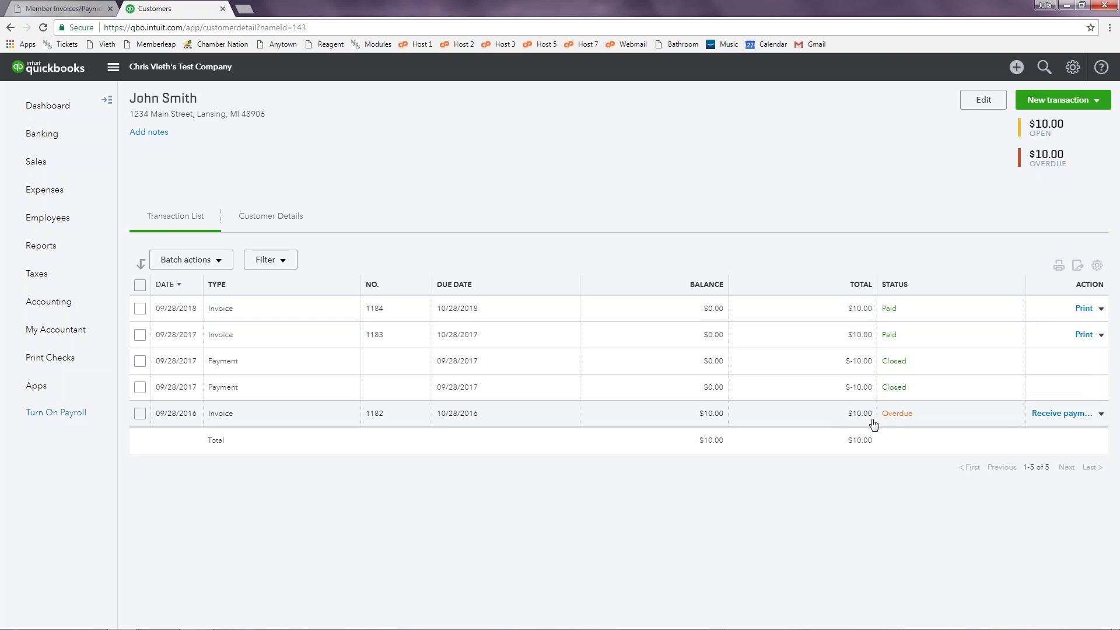
pyautogui.click(35, 8)
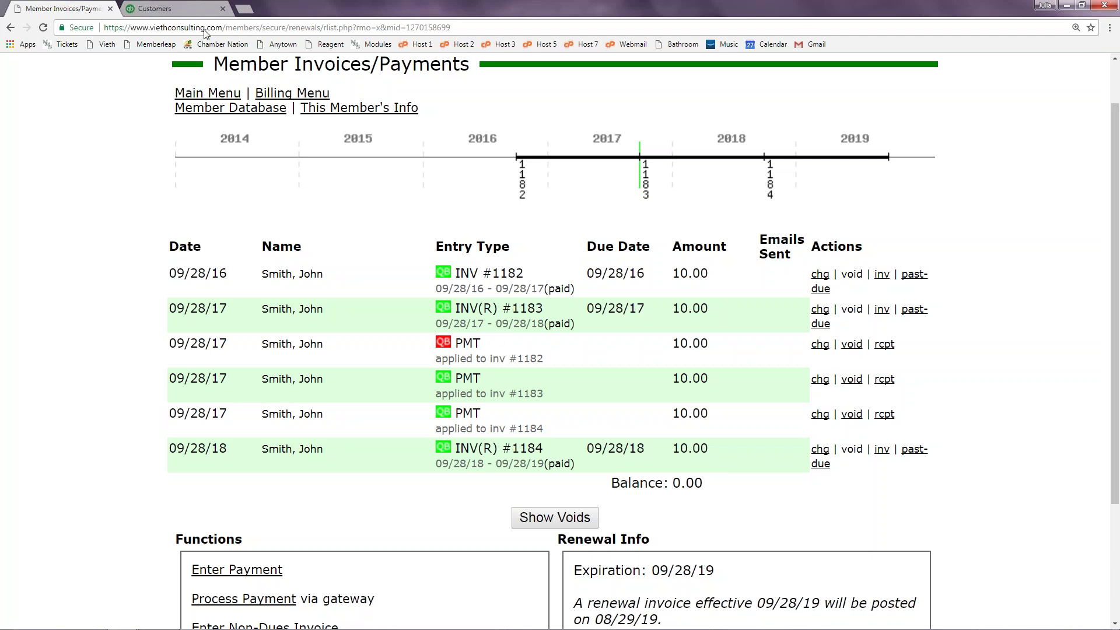
pyautogui.click(183, 7)
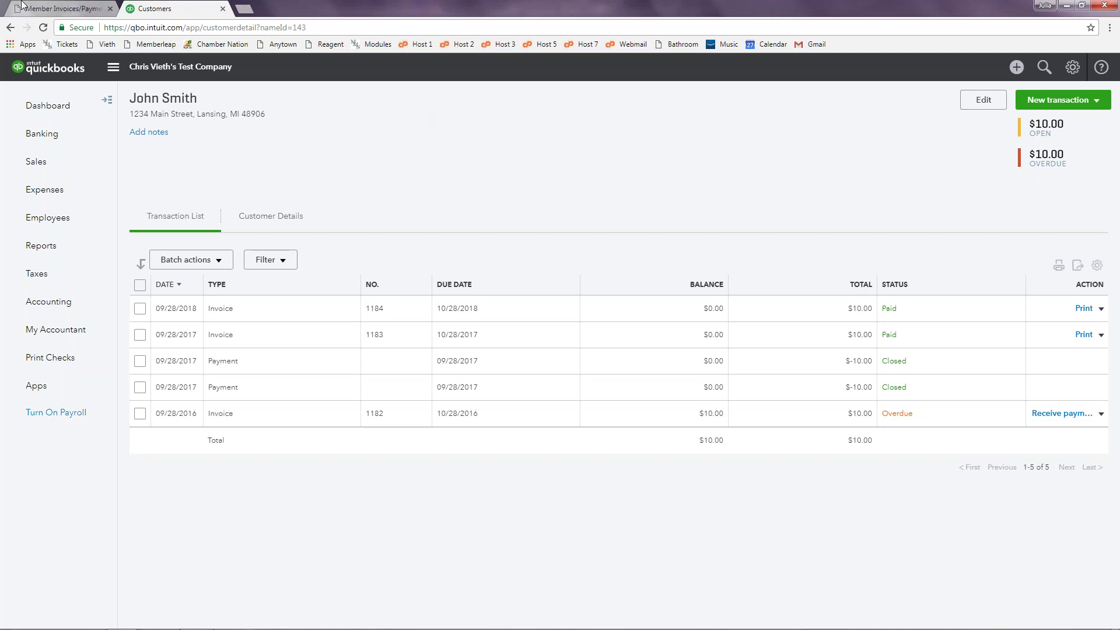
pyautogui.click(56, 8)
pyautogui.click(207, 94)
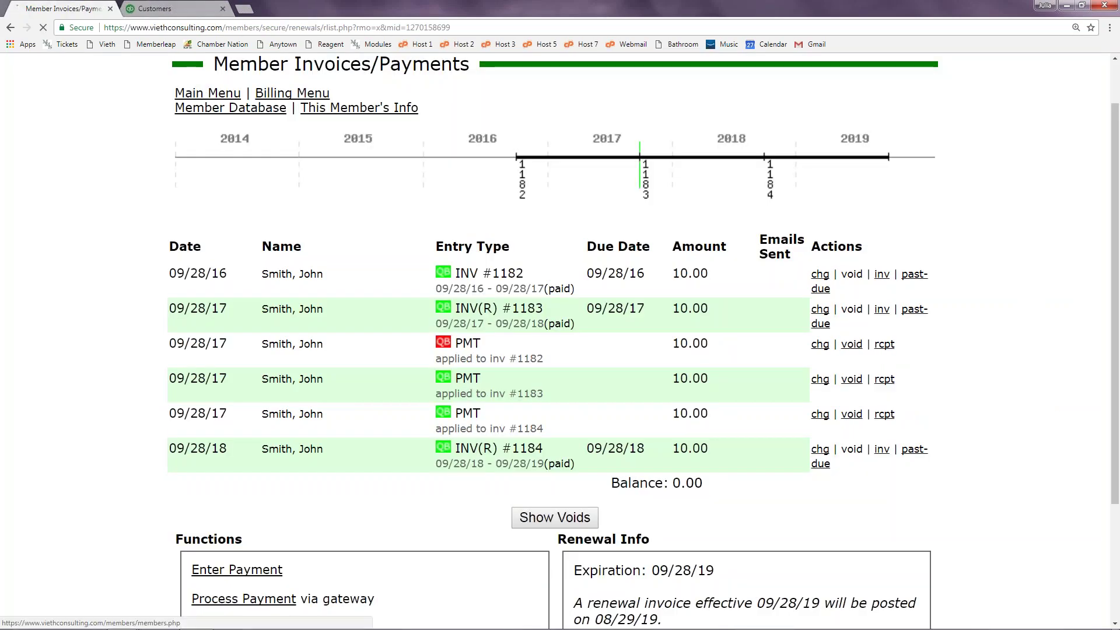